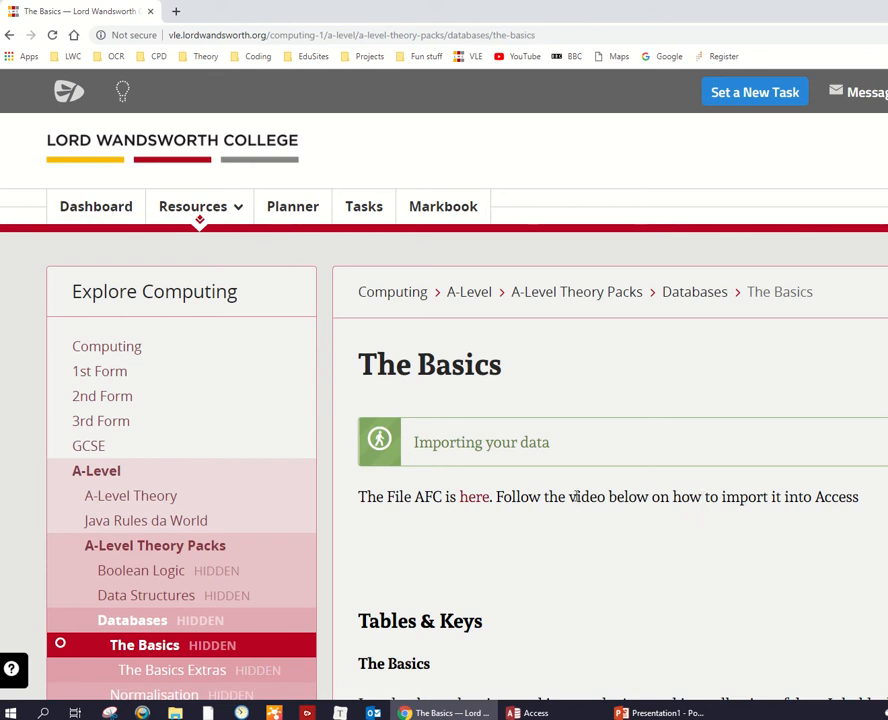
- Download the AFC.csv file linked under Importing your data and move it from the Downloads folder to the Desktop
click(475, 499)
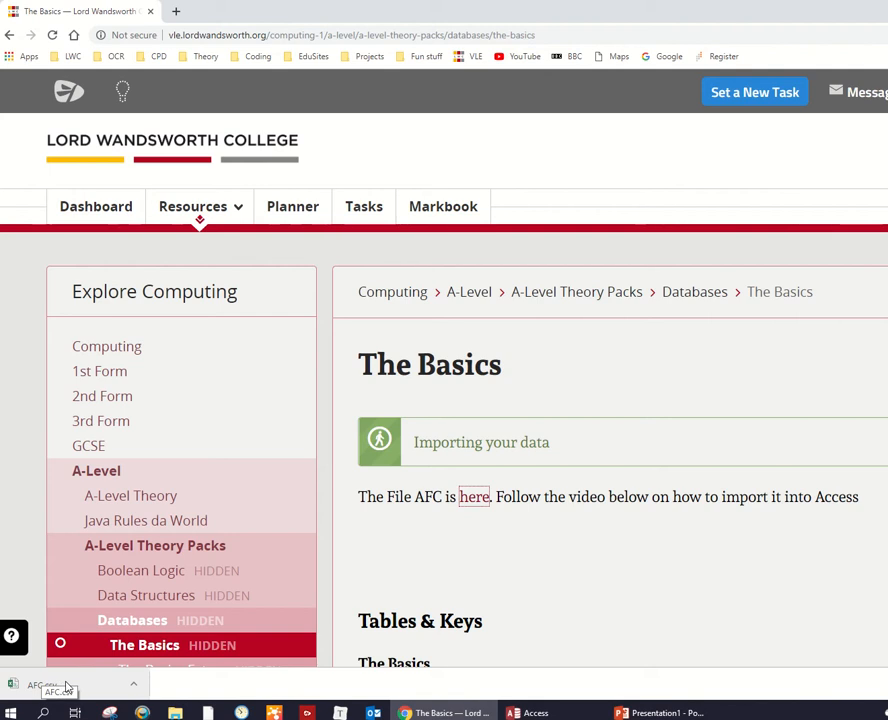
click(133, 684)
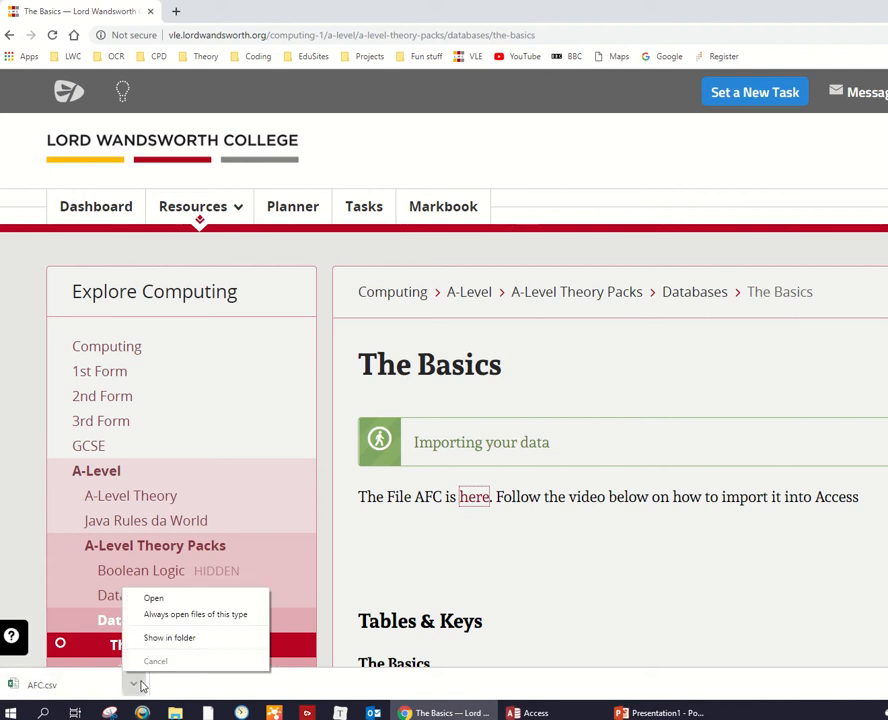
click(185, 647)
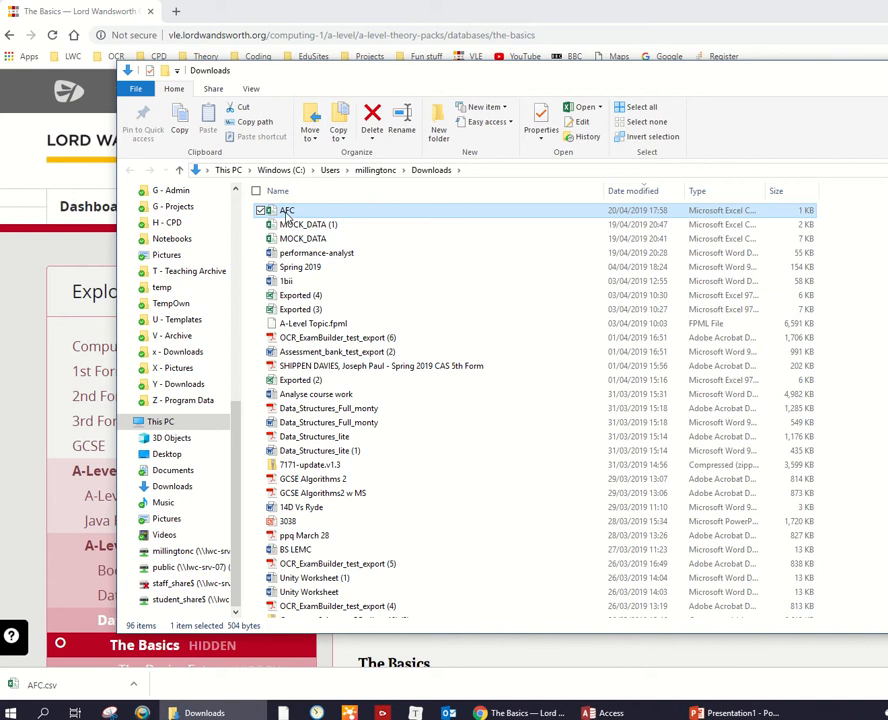
drag(285, 215, 178, 456)
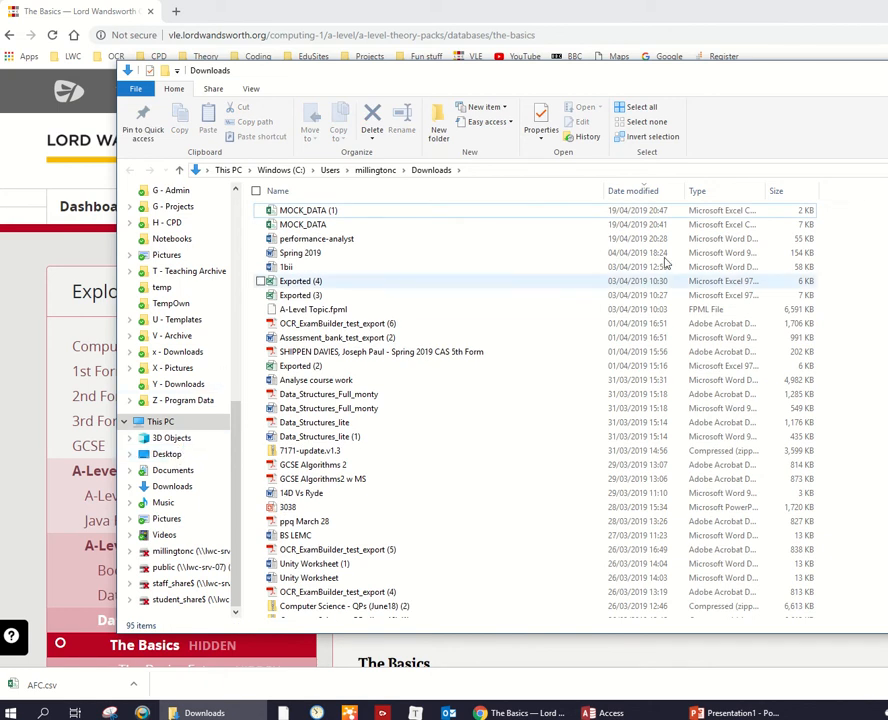
key(alt+F4)
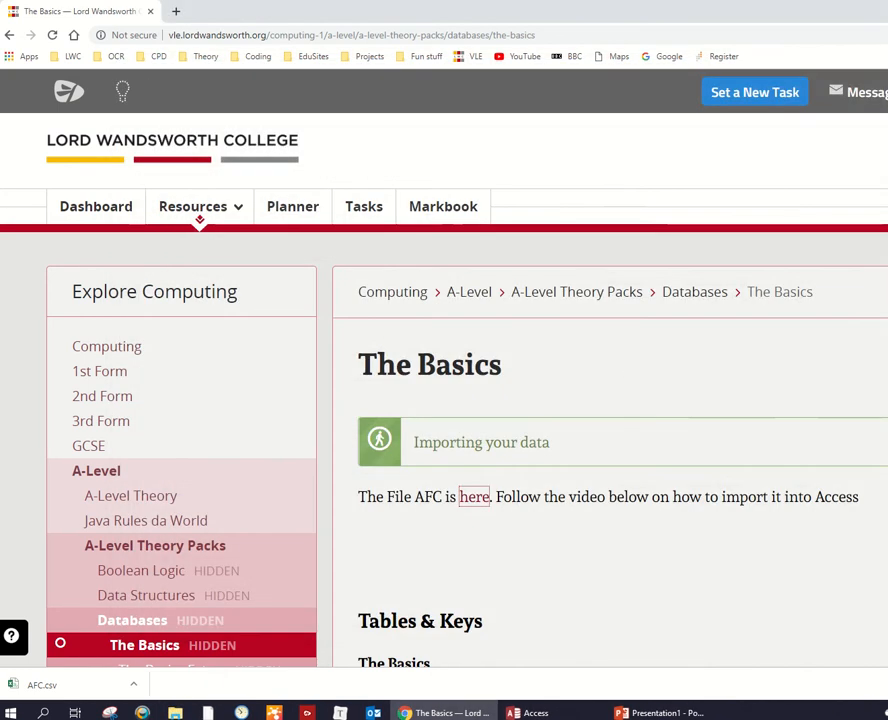
- Switch to Access and create a blank desktop database named AFCWimbledon
click(545, 713)
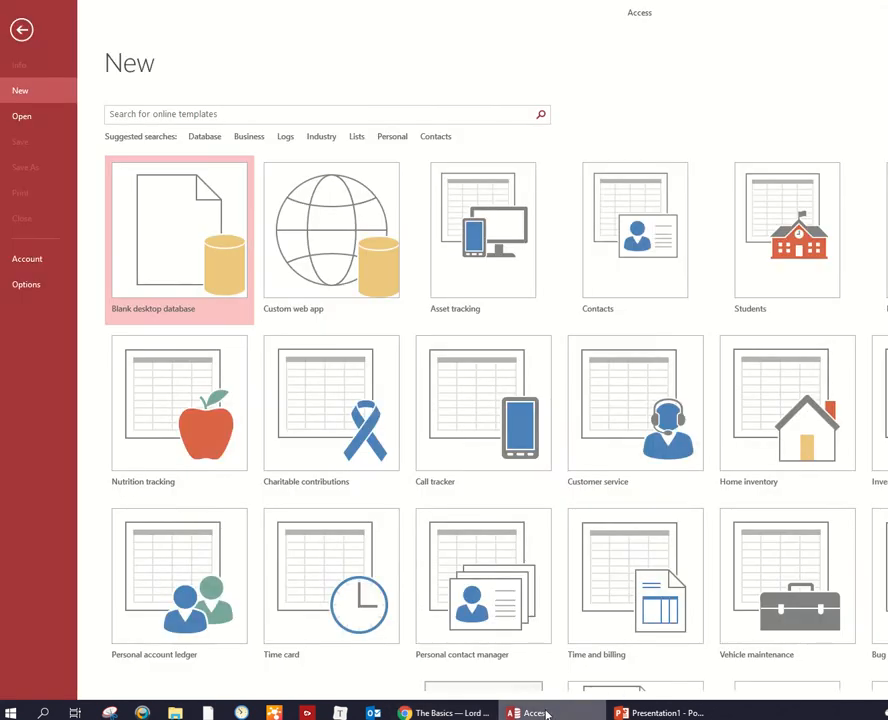
click(155, 222)
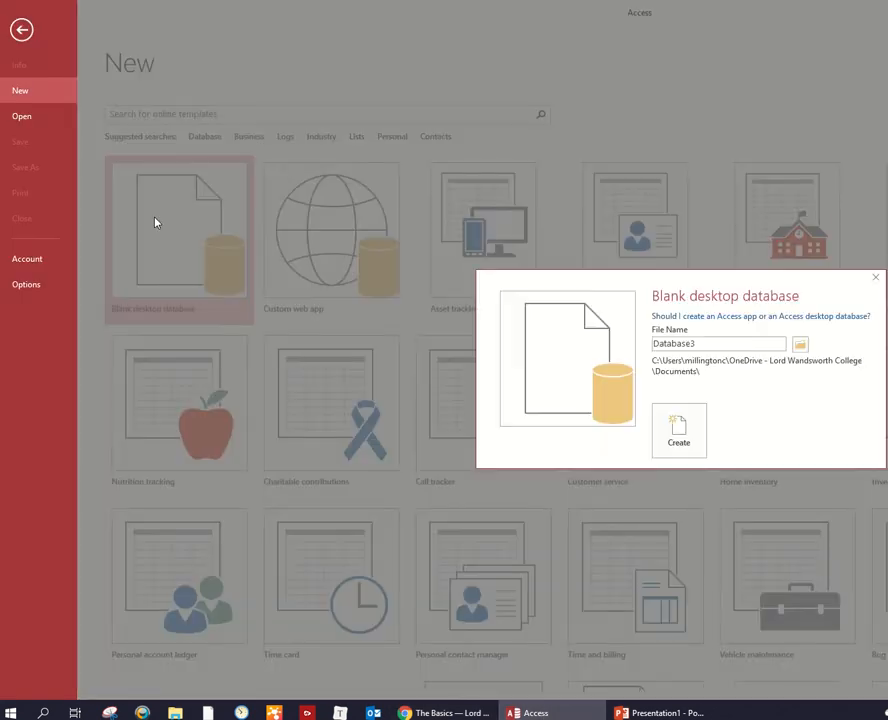
click(708, 343)
double_click(708, 343)
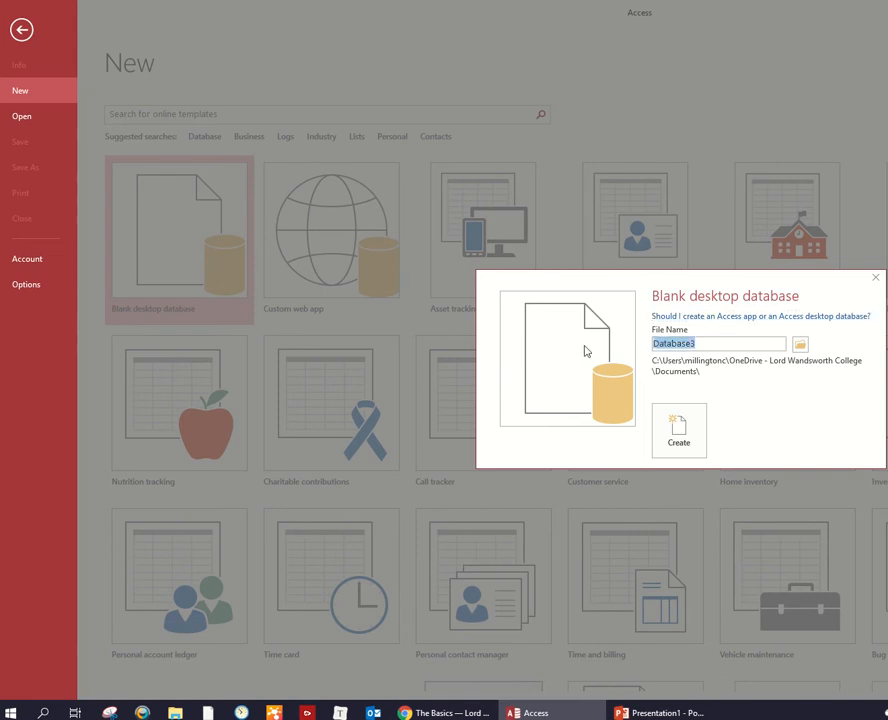
text(AFCWimbledon)
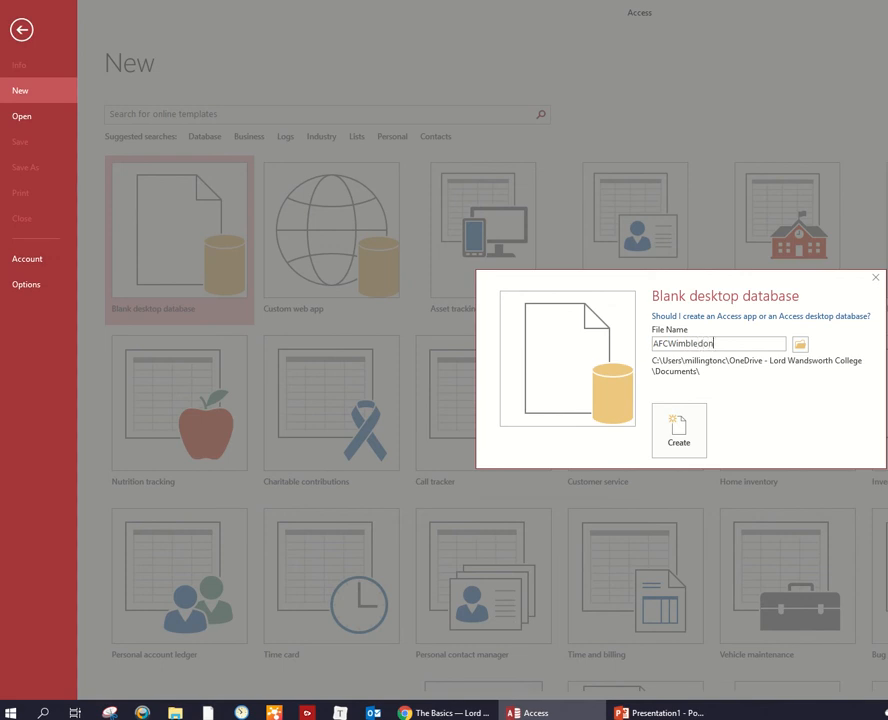
click(688, 421)
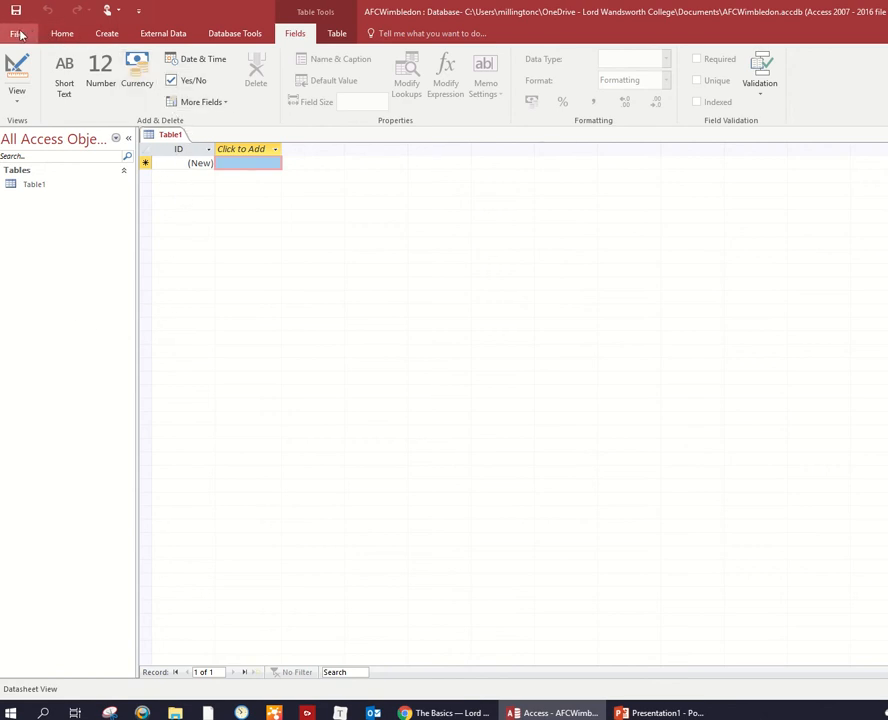
- Start a text file import of AFC.csv from the Desktop into a new table in the current database
click(153, 31)
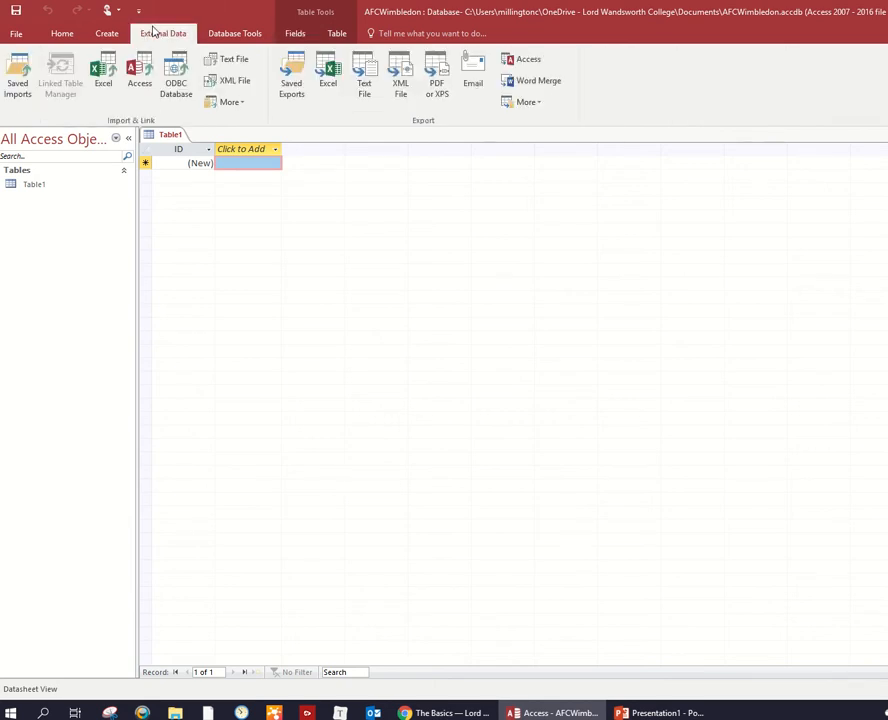
click(237, 68)
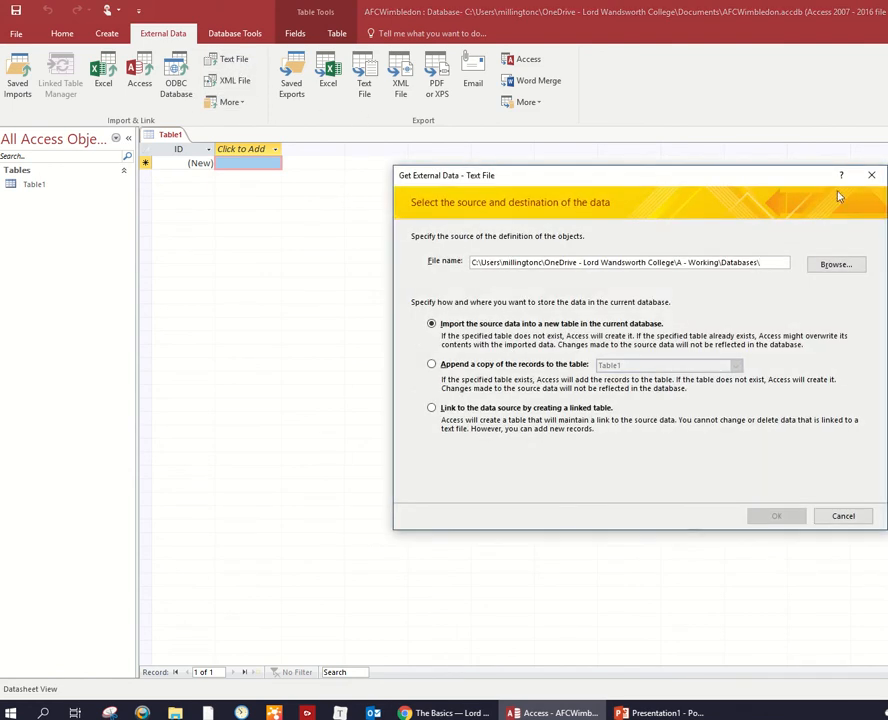
drag(717, 176, 587, 131)
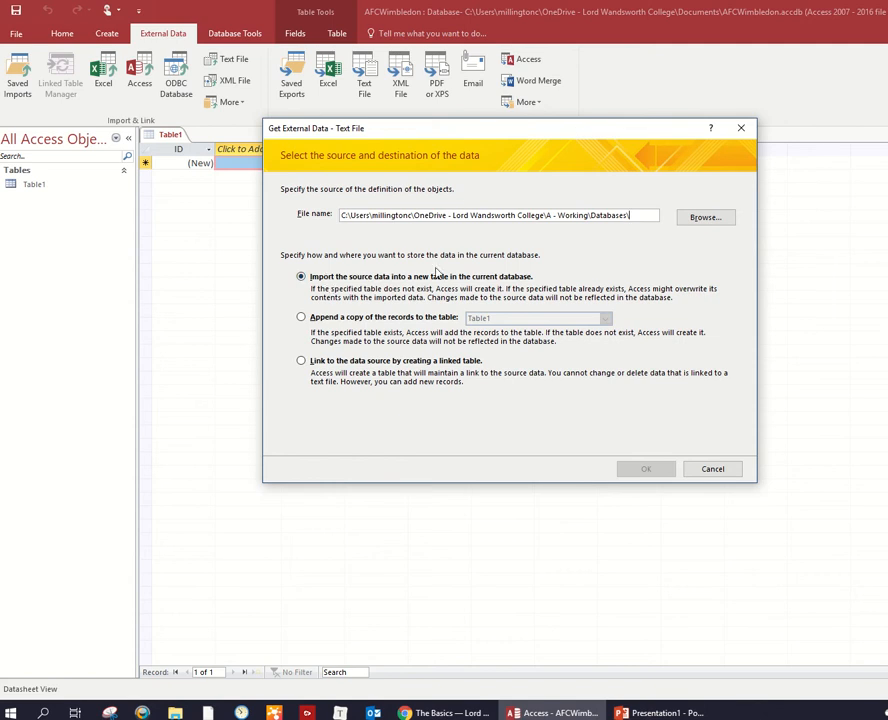
click(705, 218)
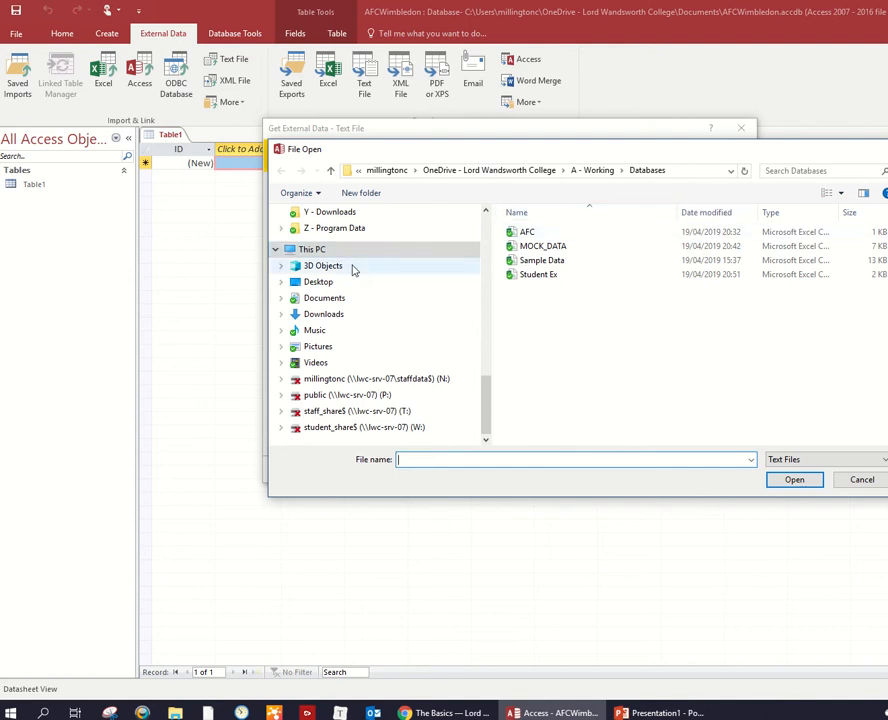
click(320, 284)
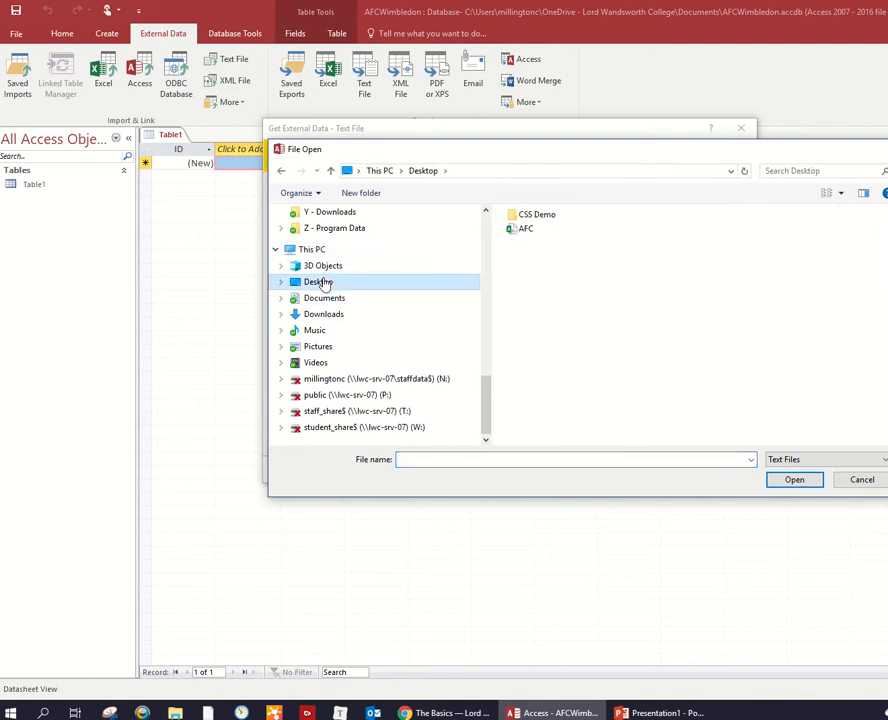
double_click(529, 231)
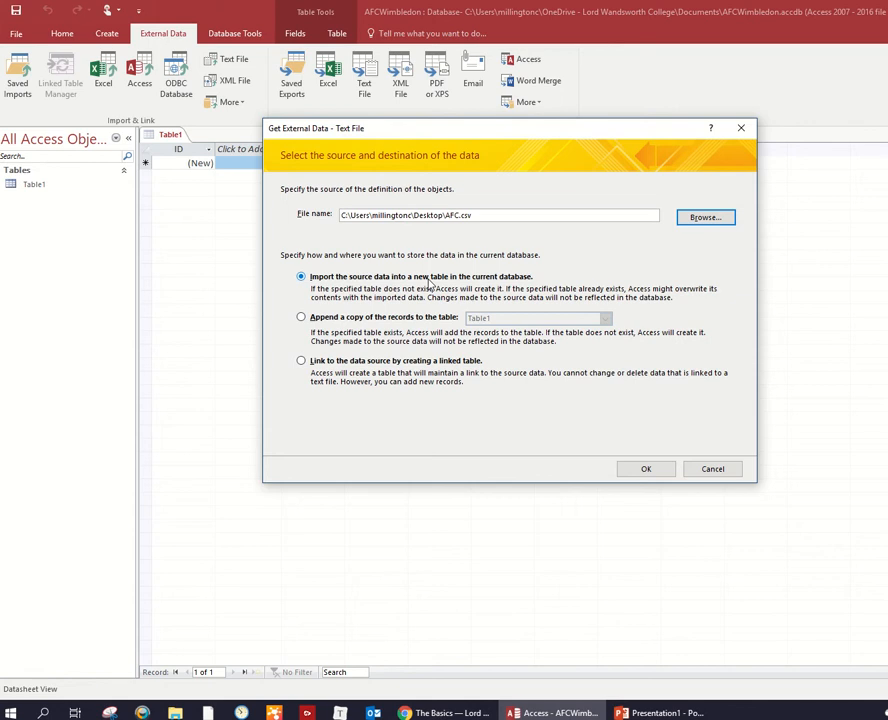
click(648, 467)
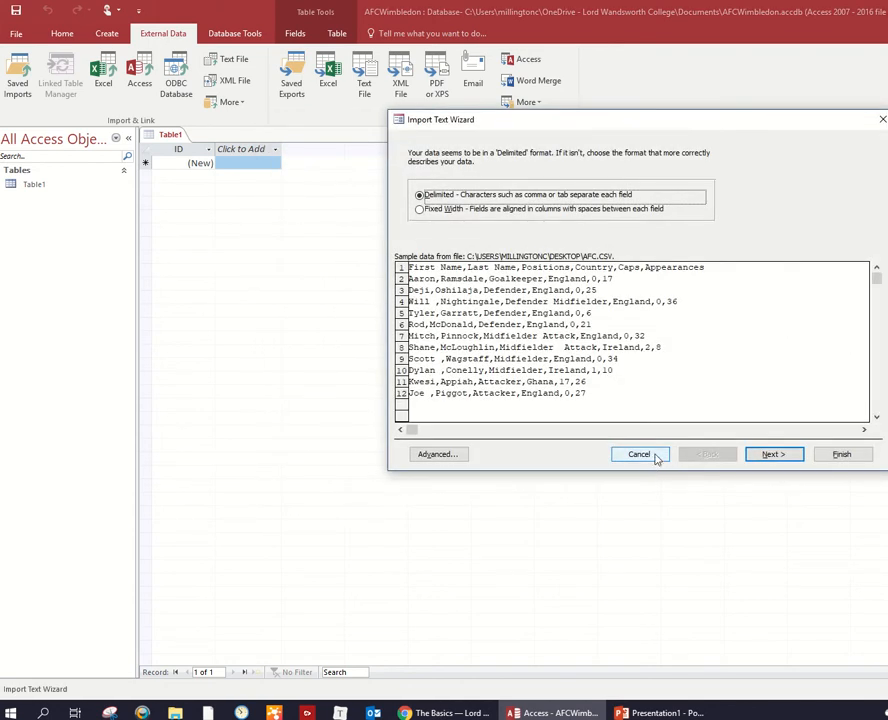
- Set the import to delimited with comma separators and first-row field names, accepting the default field options
click(766, 455)
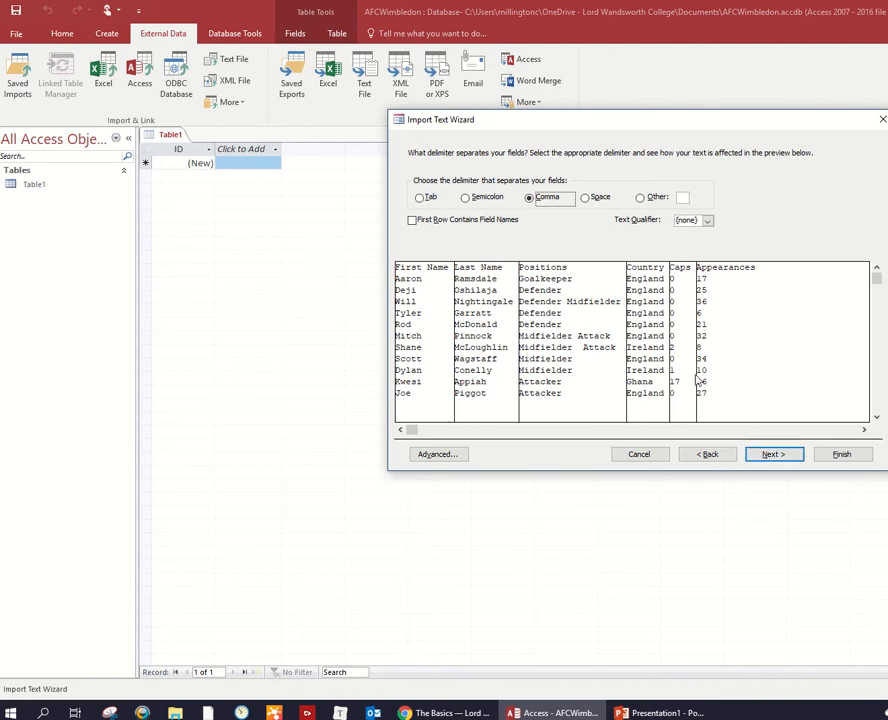
click(529, 198)
click(412, 220)
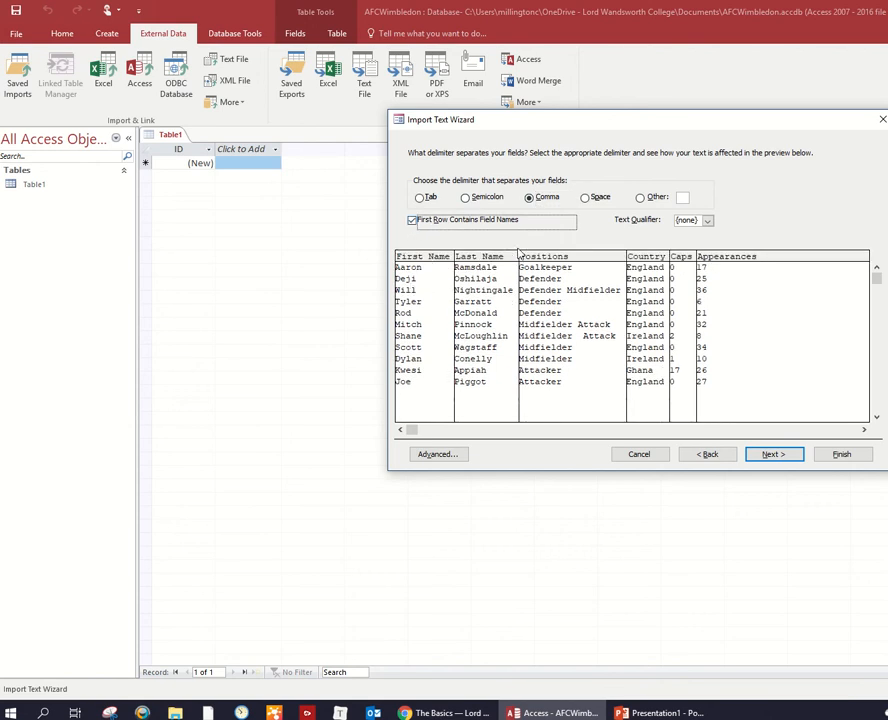
click(772, 454)
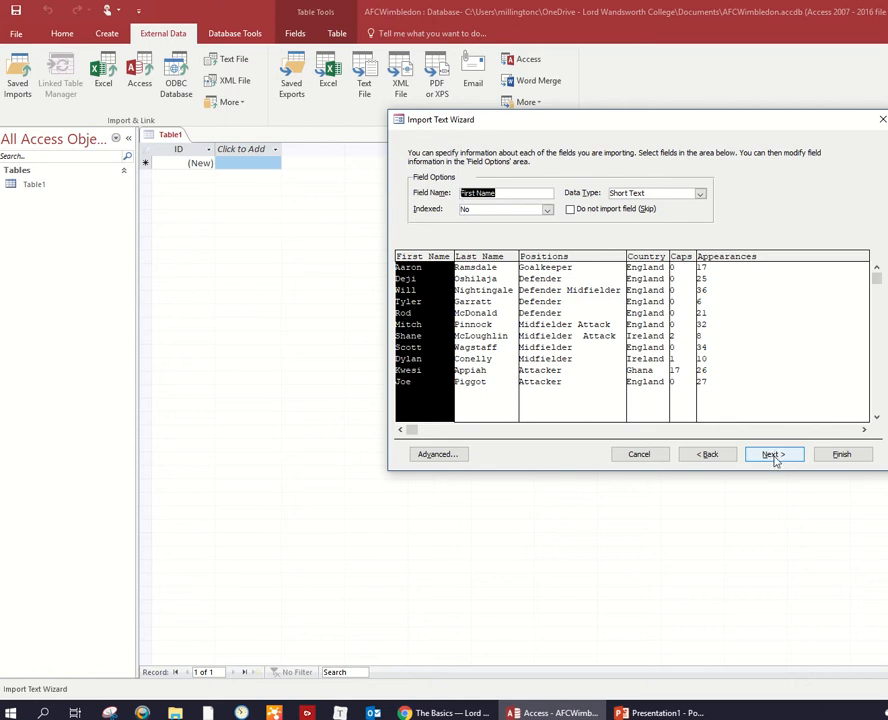
click(774, 456)
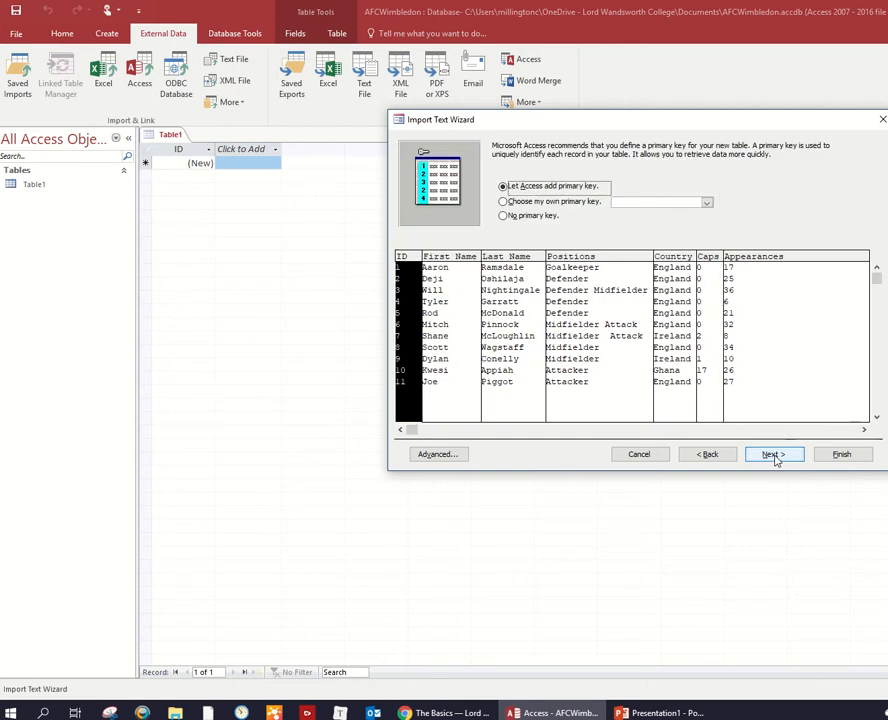
- Choose no primary key and finish importing into a table named Players without saving the import steps
click(538, 217)
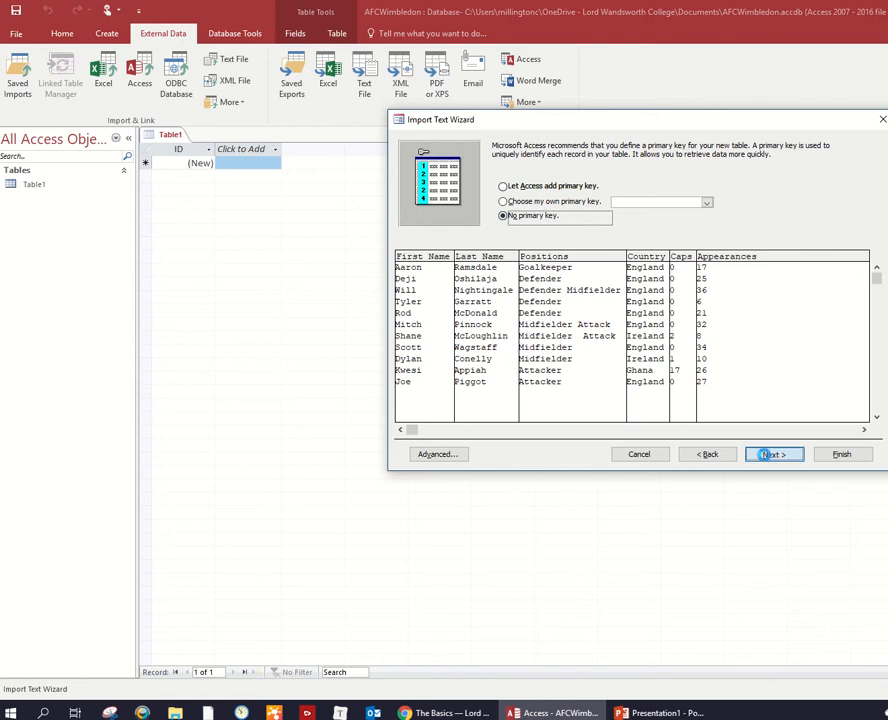
click(770, 454)
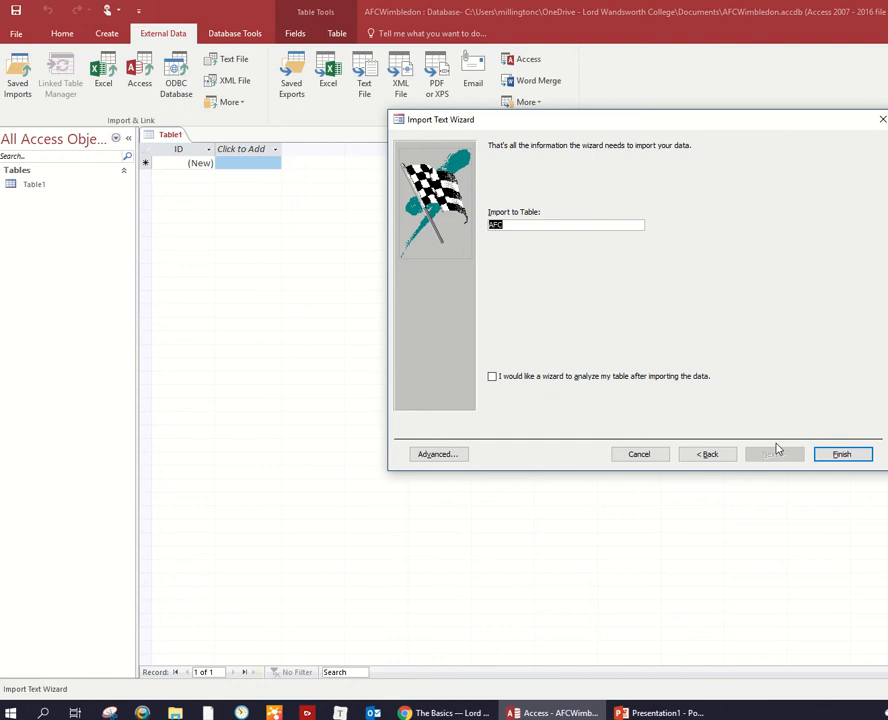
text(Players)
click(860, 456)
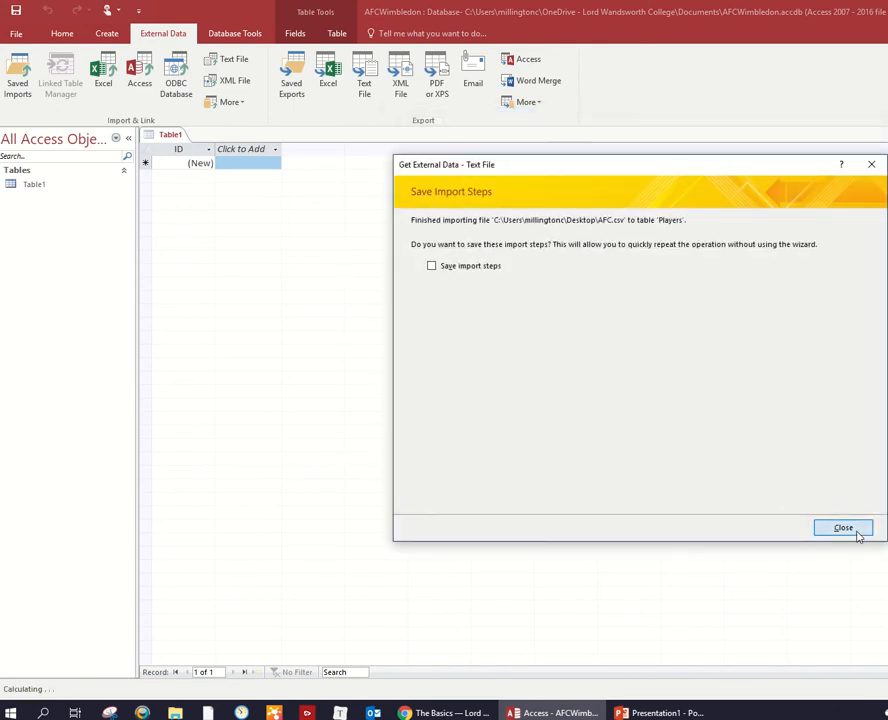
click(857, 530)
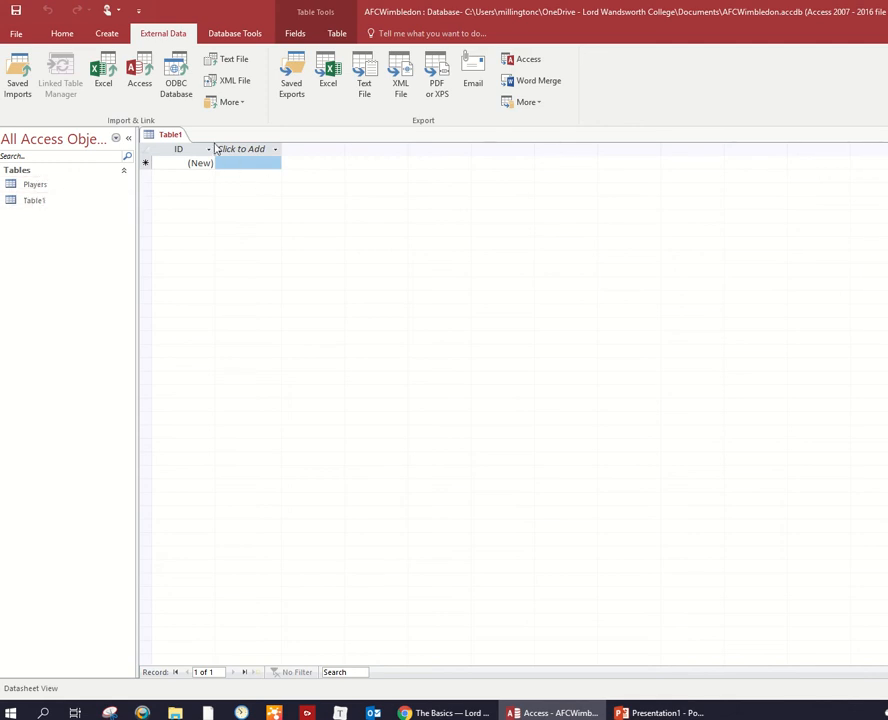
- Open the imported Players table and close the empty Table1
click(46, 185)
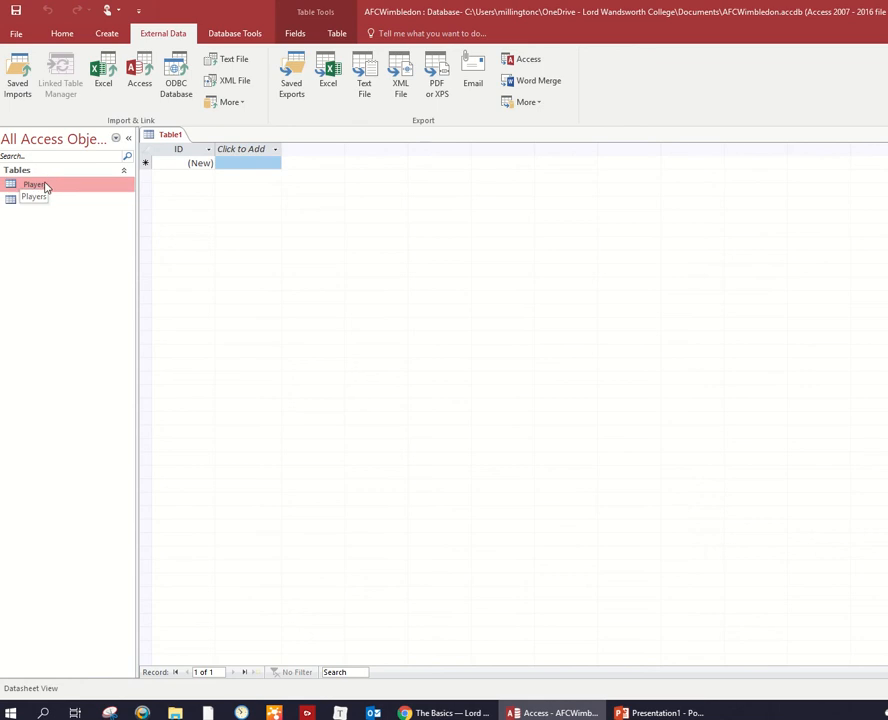
double_click(43, 186)
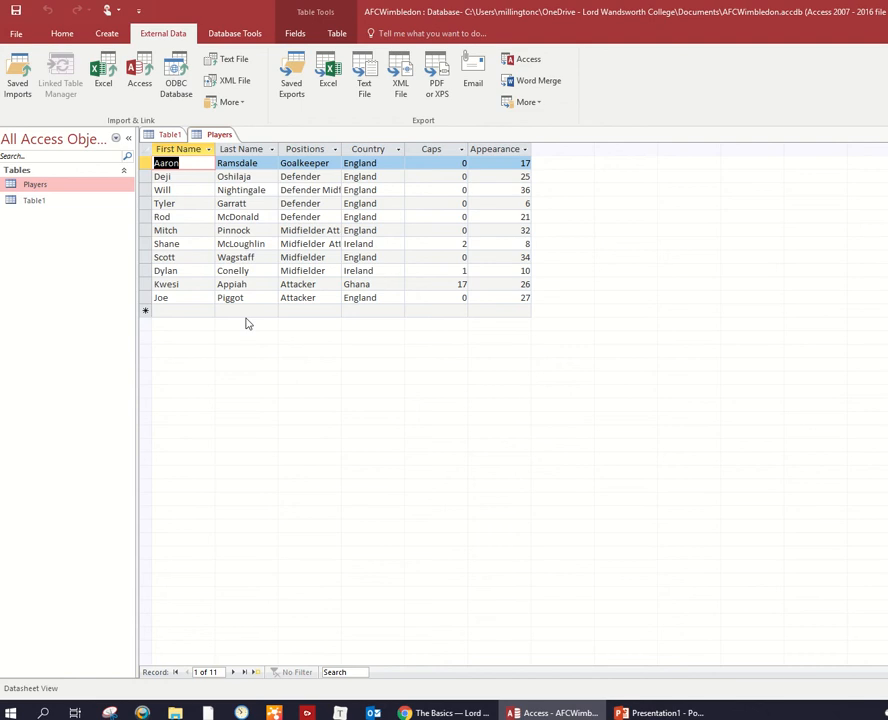
click(64, 202)
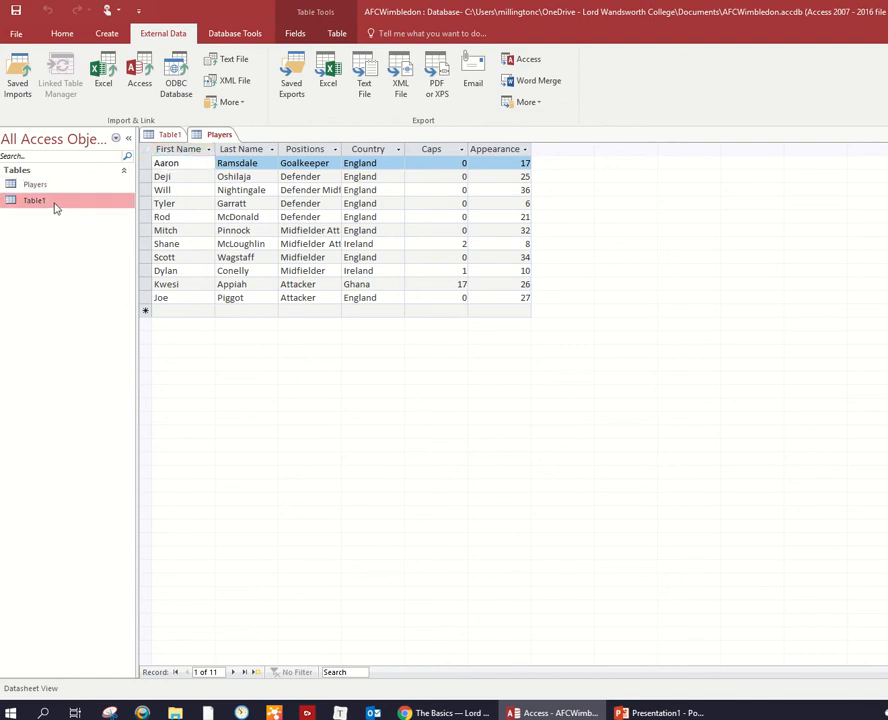
double_click(55, 202)
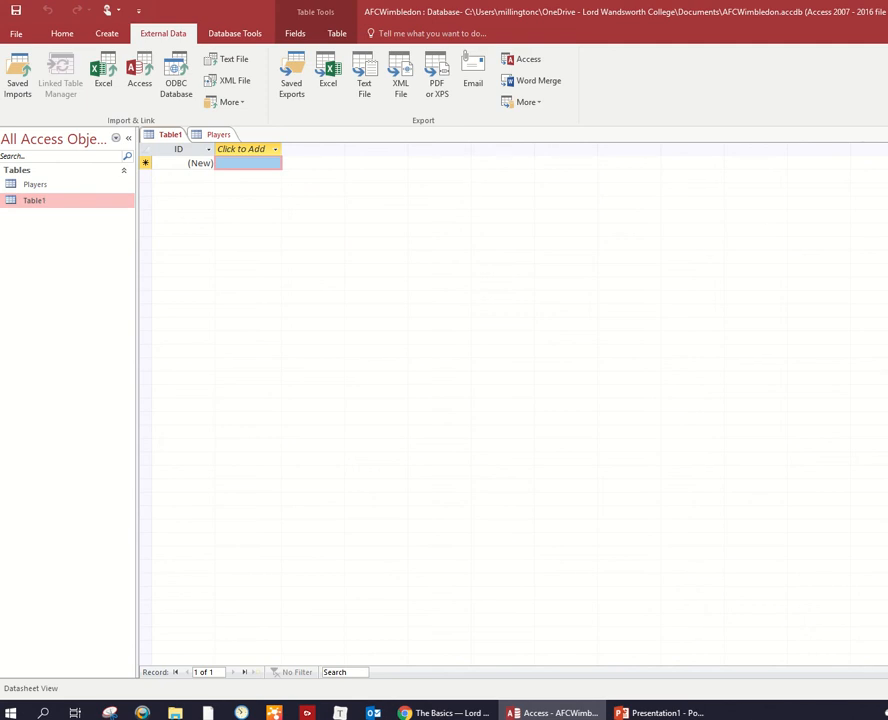
key(ctrl+w)
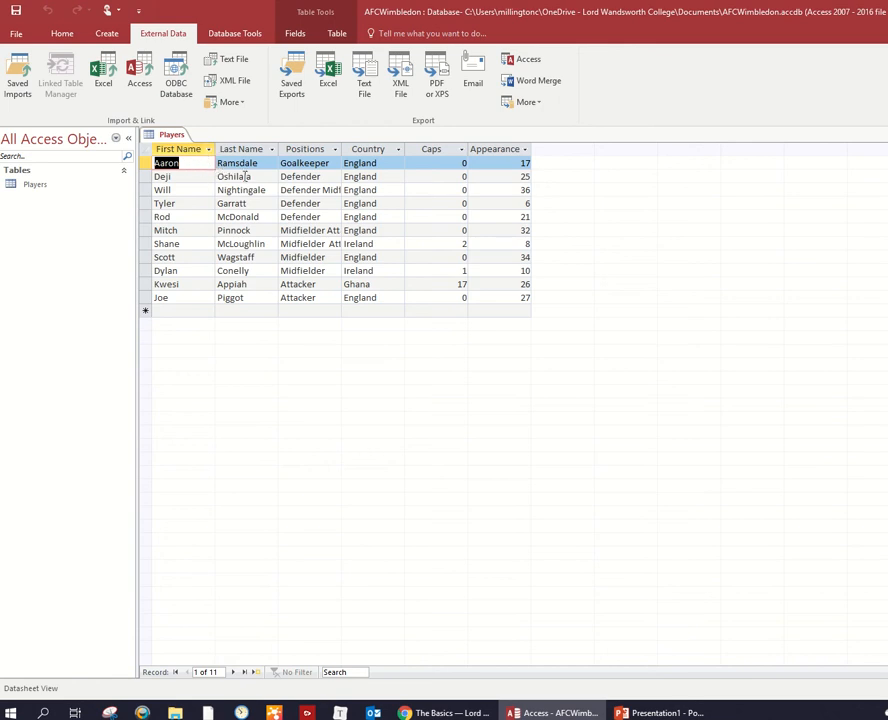
- Switch the Players table to Design View
click(192, 212)
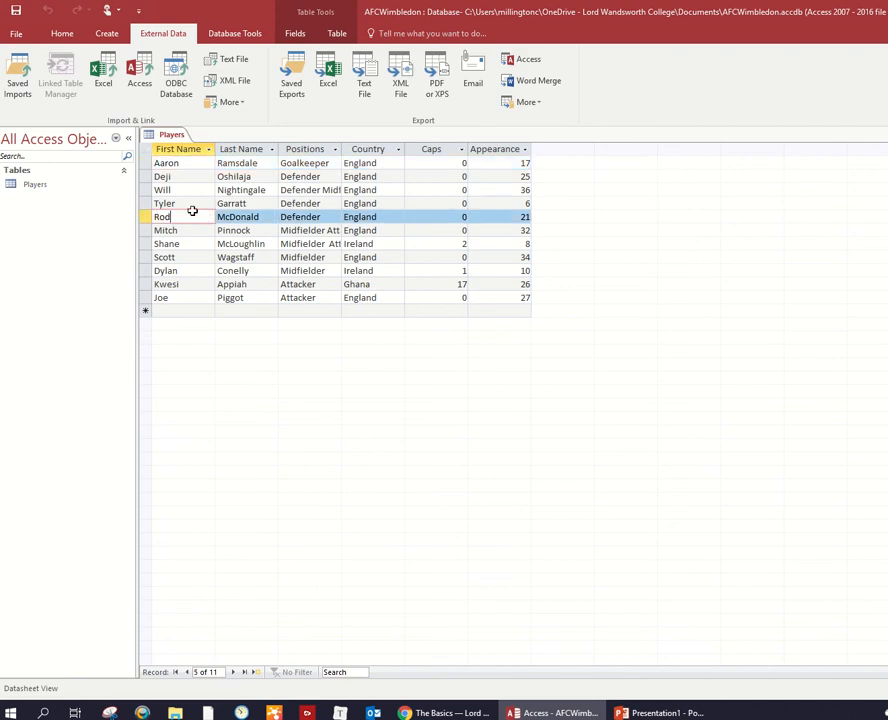
click(56, 35)
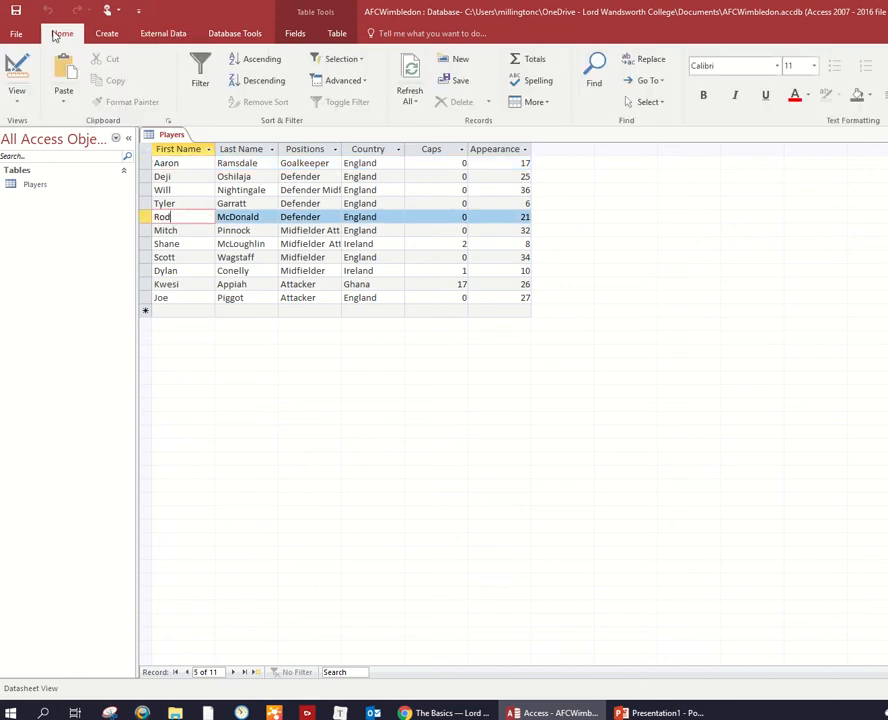
click(26, 104)
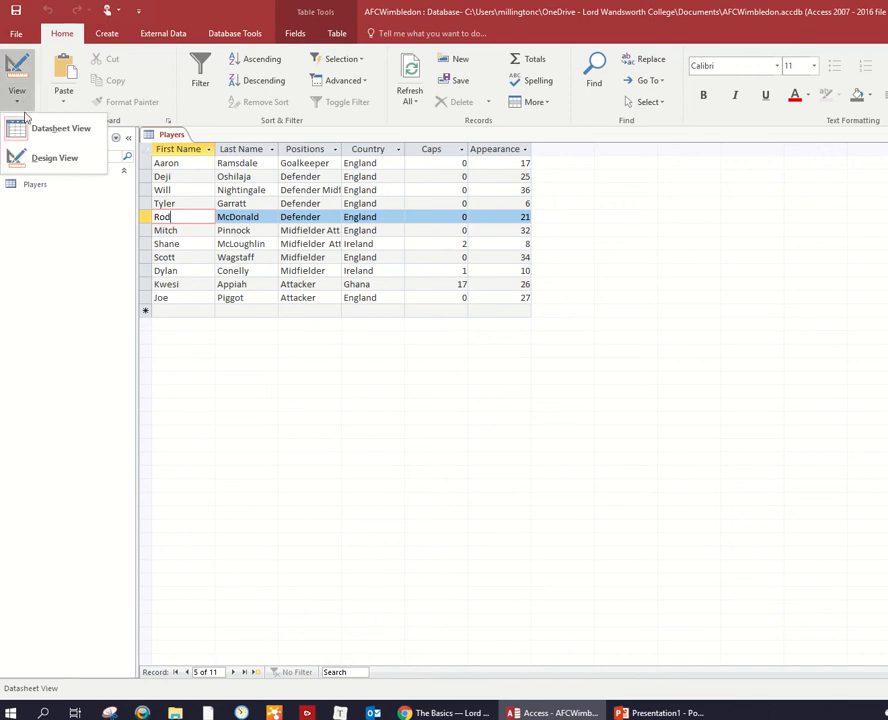
click(38, 157)
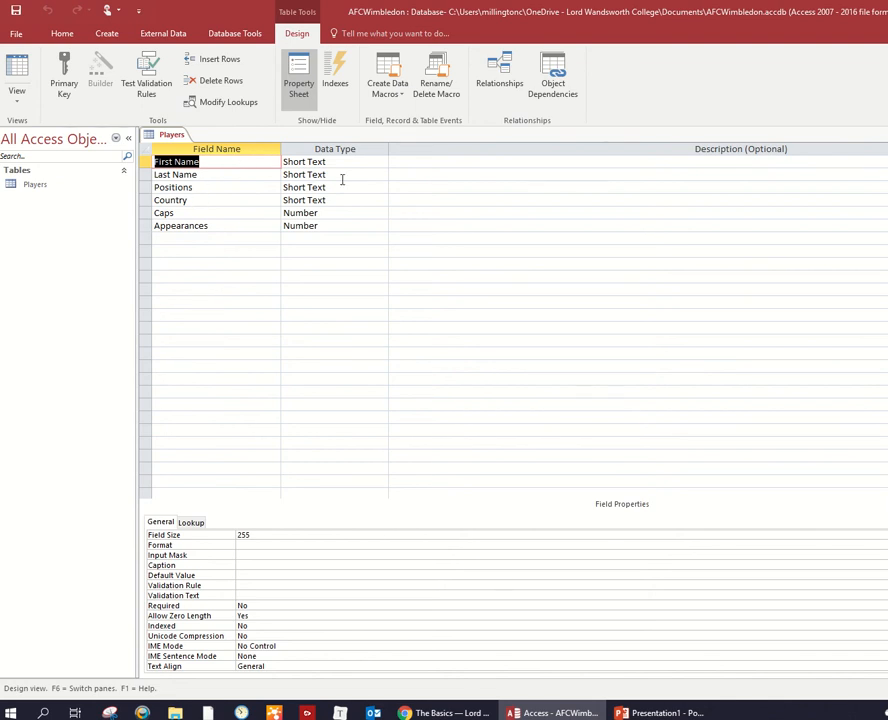
- Keep Short Text as the First Name field's data type and reduce its maximum field size
click(378, 163)
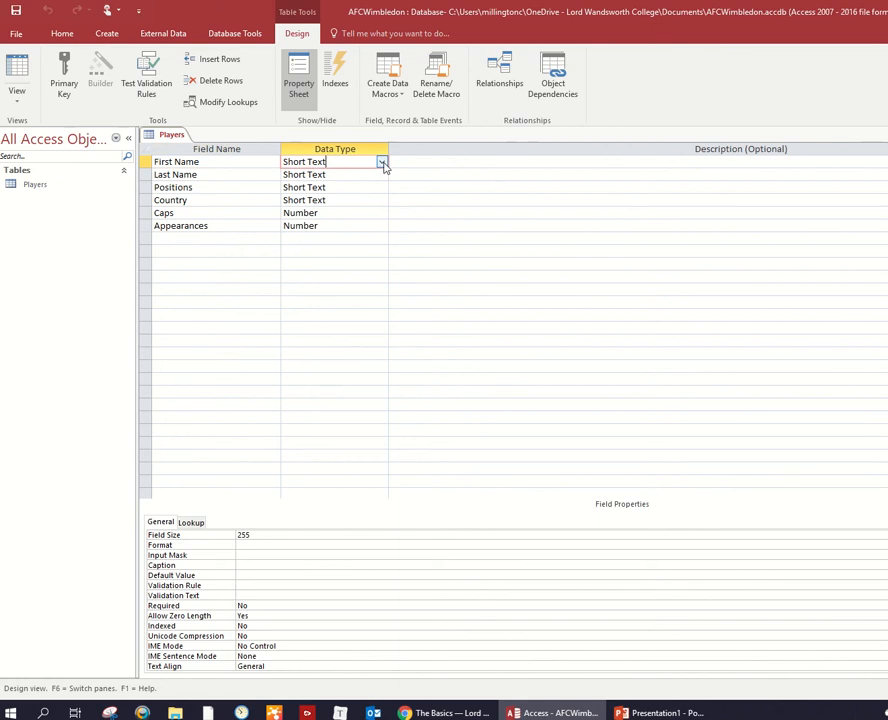
click(382, 163)
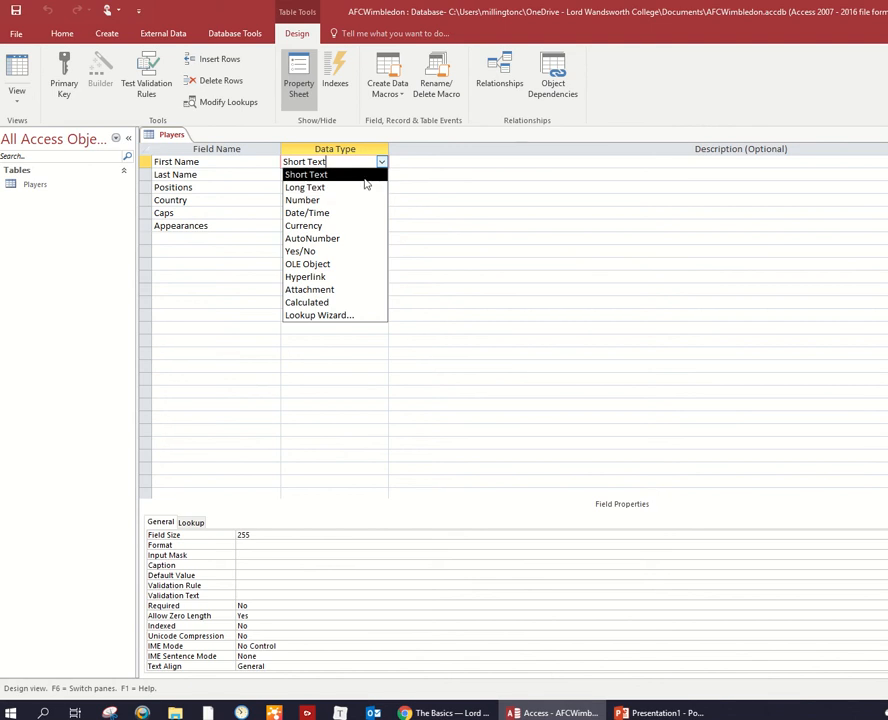
click(365, 177)
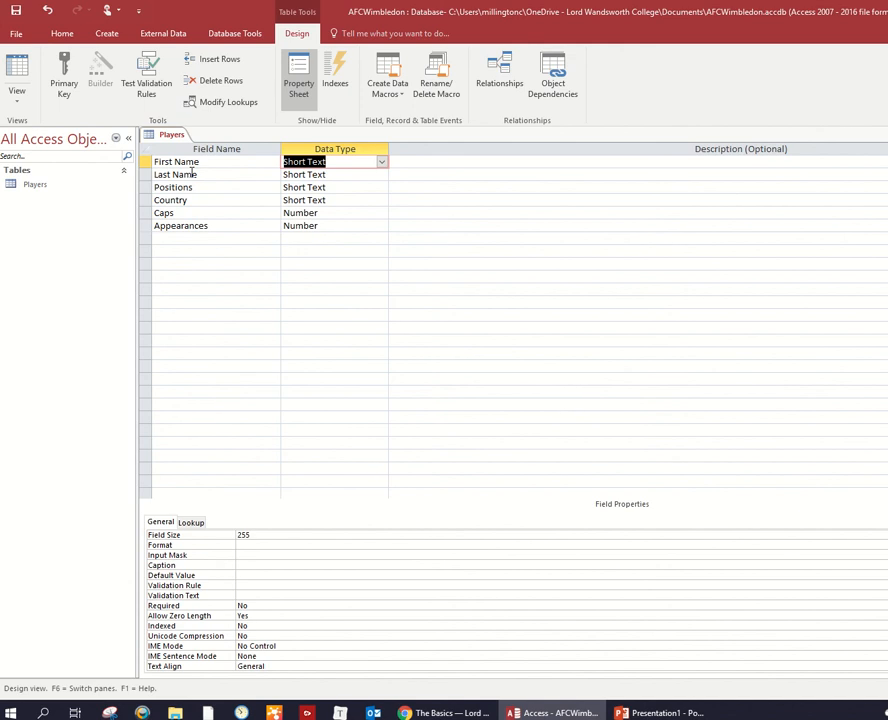
click(256, 535)
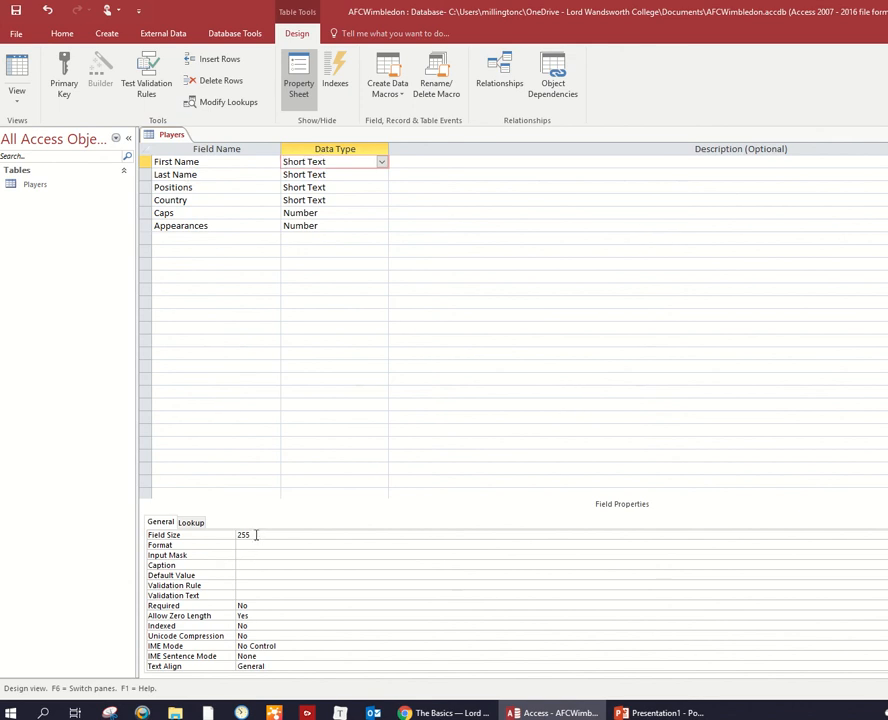
double_click(248, 535)
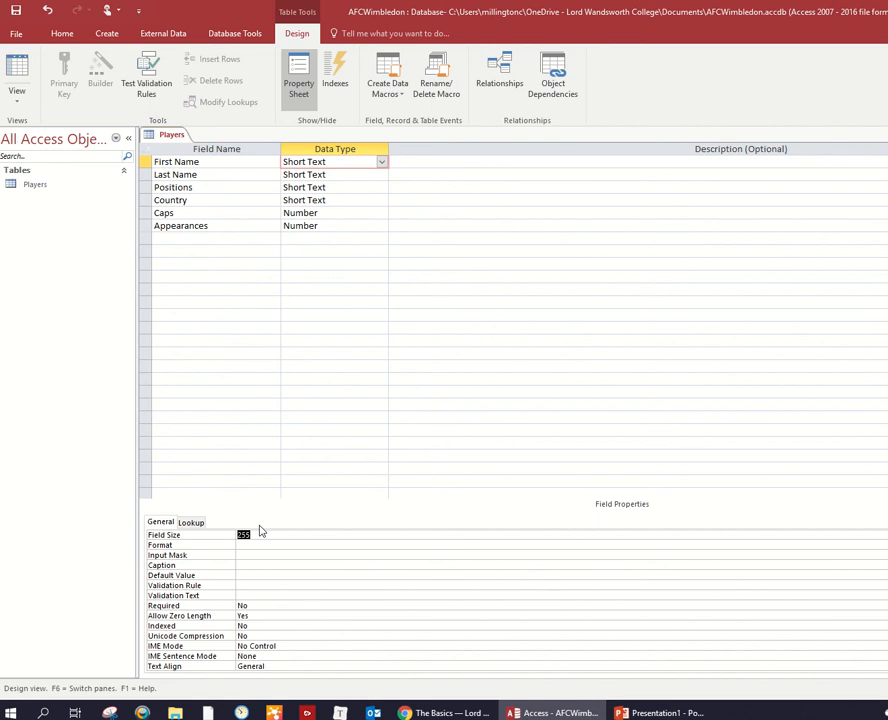
text(20)
key(Return)
- Set the field size of the Last Name field to 20
click(346, 176)
double_click(266, 533)
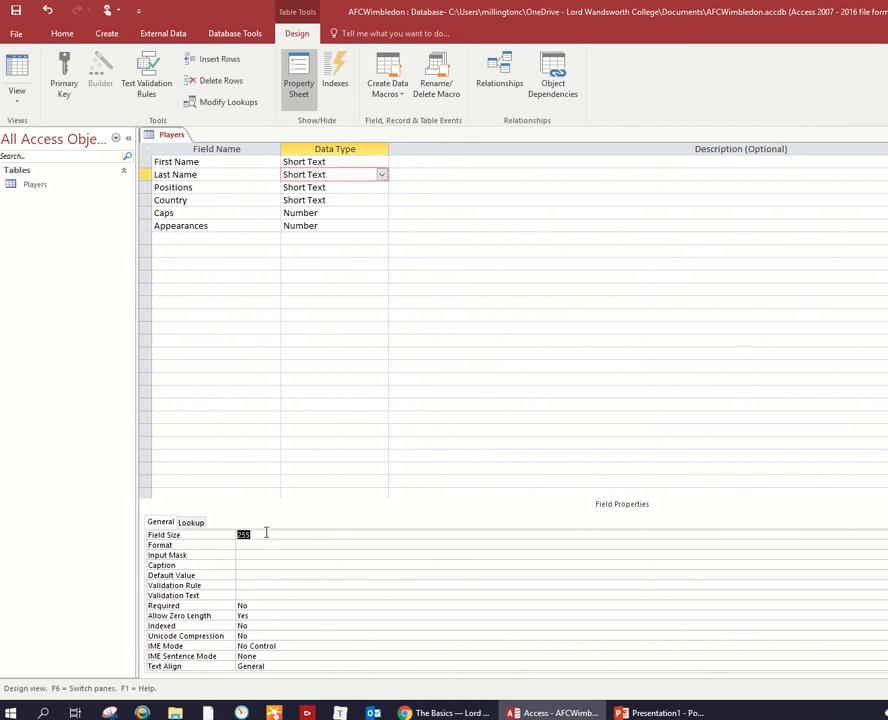
text(20)
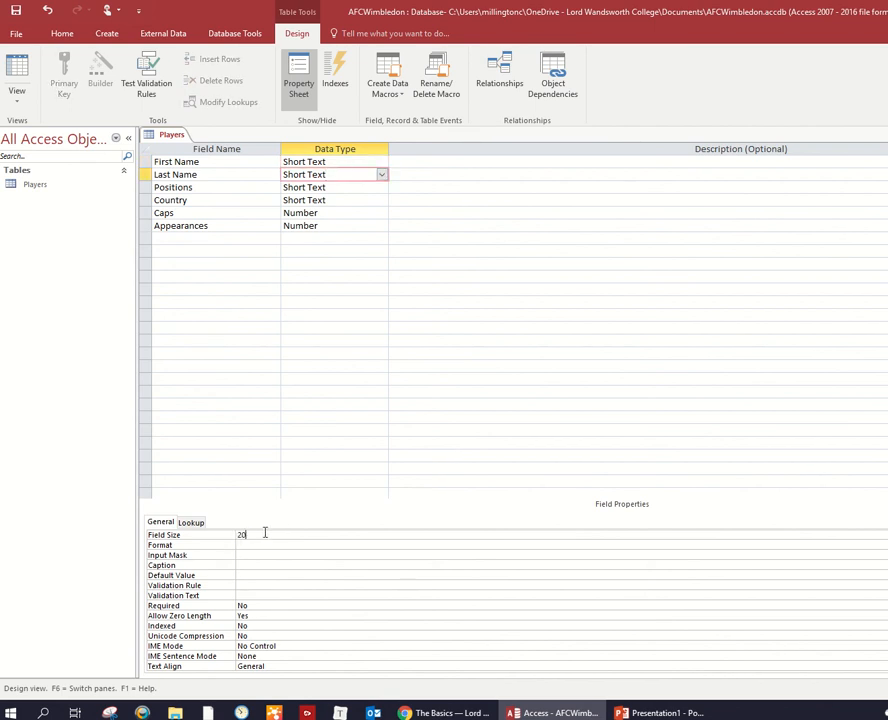
click(359, 186)
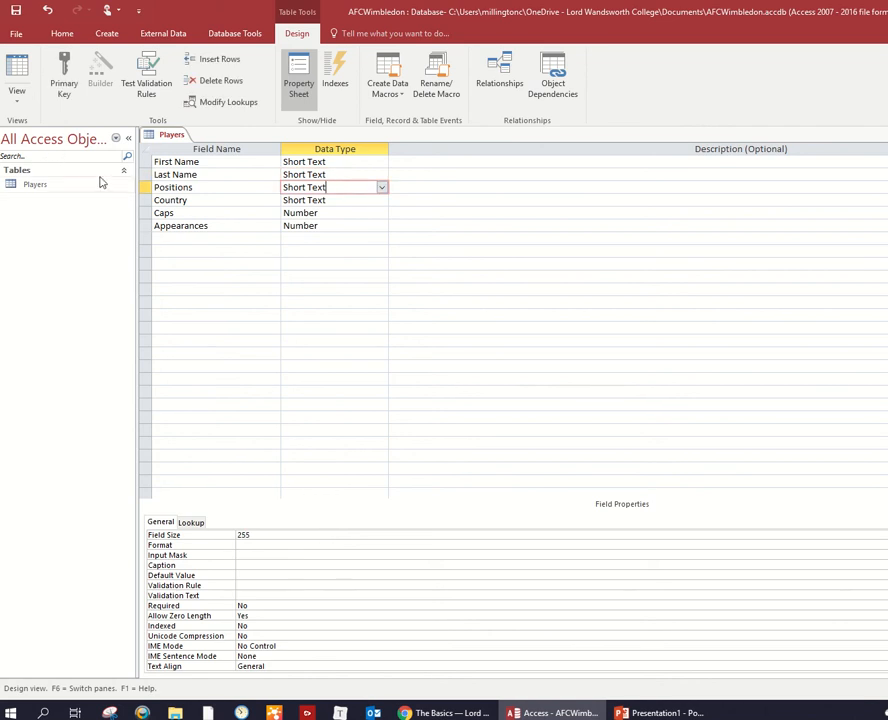
- Switch the Players table to Datasheet View, saving the design and accepting possible data loss from the shorter fields
click(22, 100)
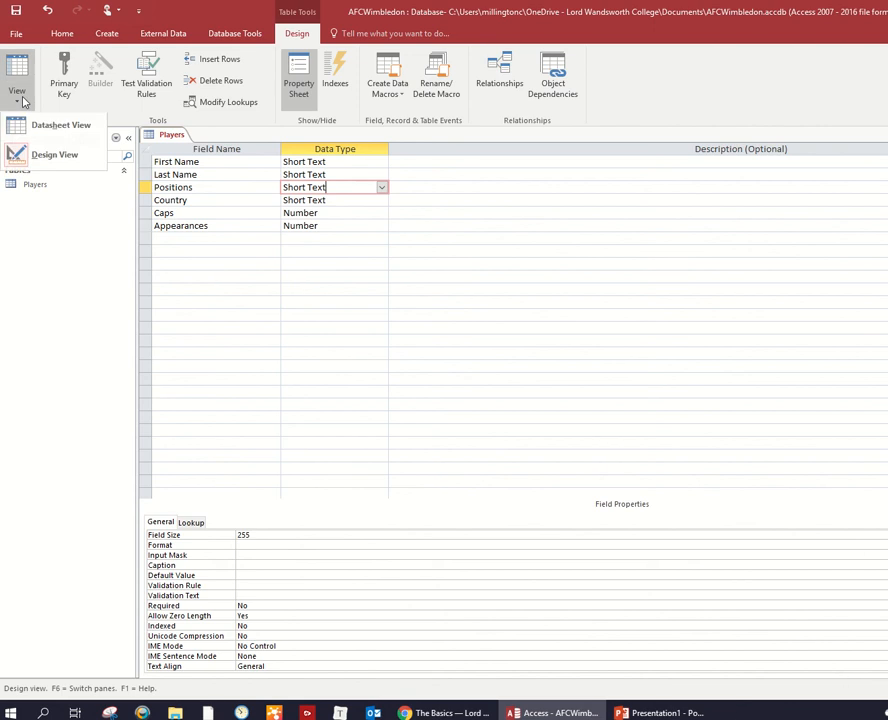
click(48, 128)
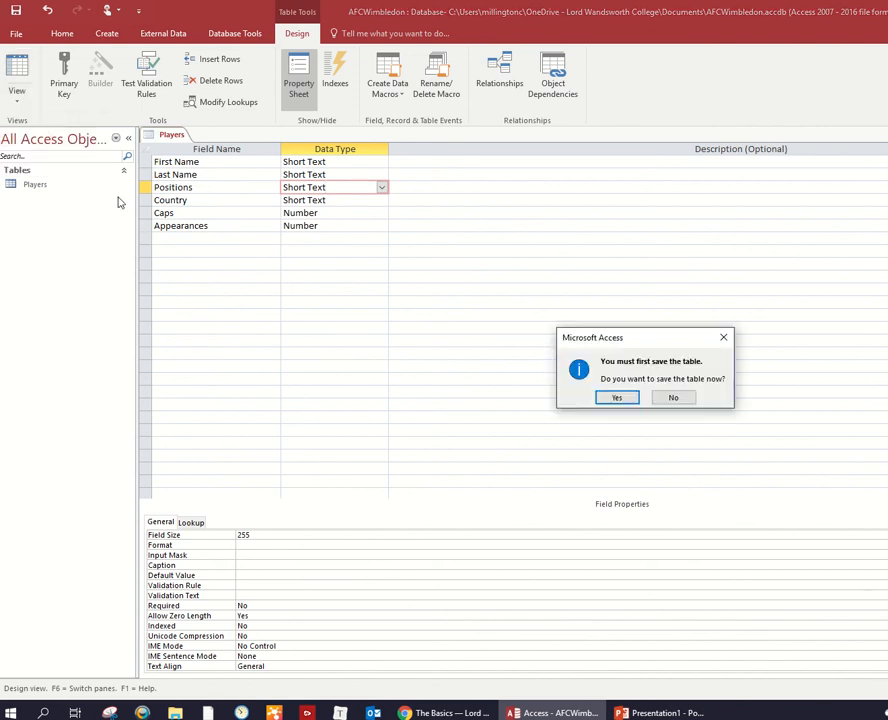
click(618, 399)
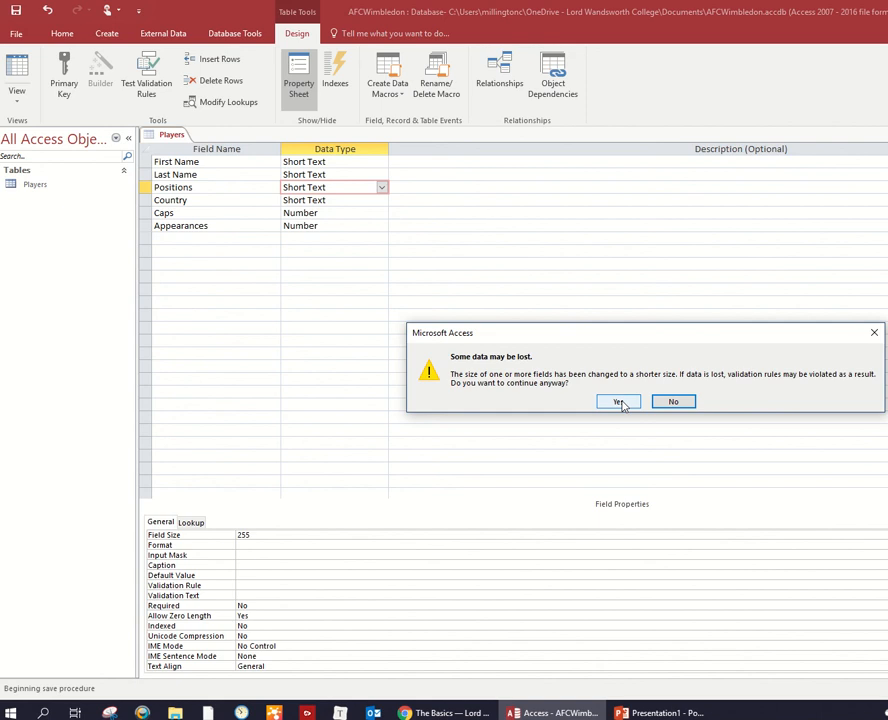
click(618, 401)
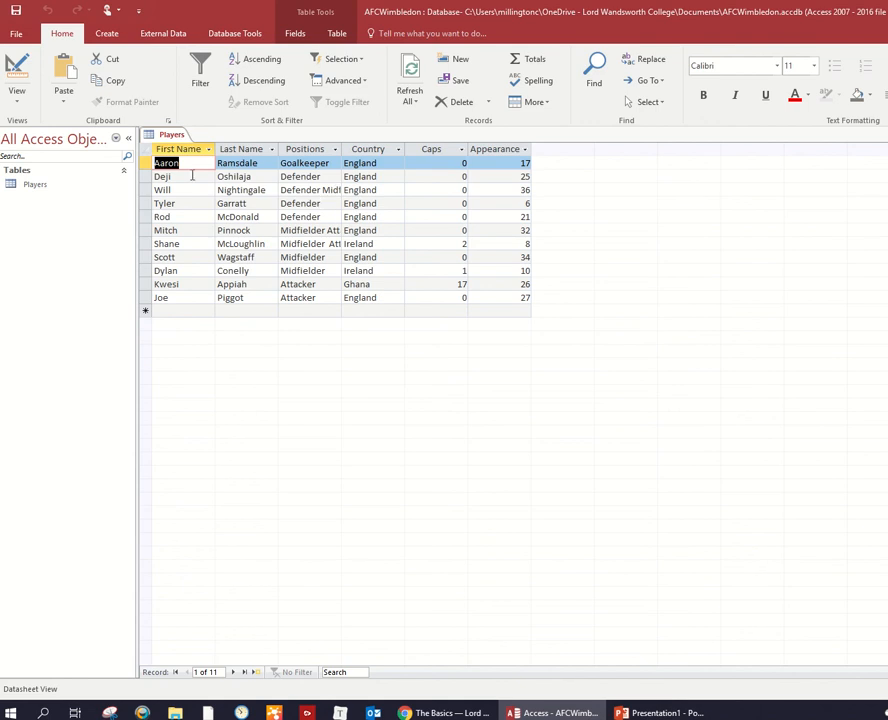
- Return to Design View and set the field size to 30 for Positions and 20 for Country
click(17, 70)
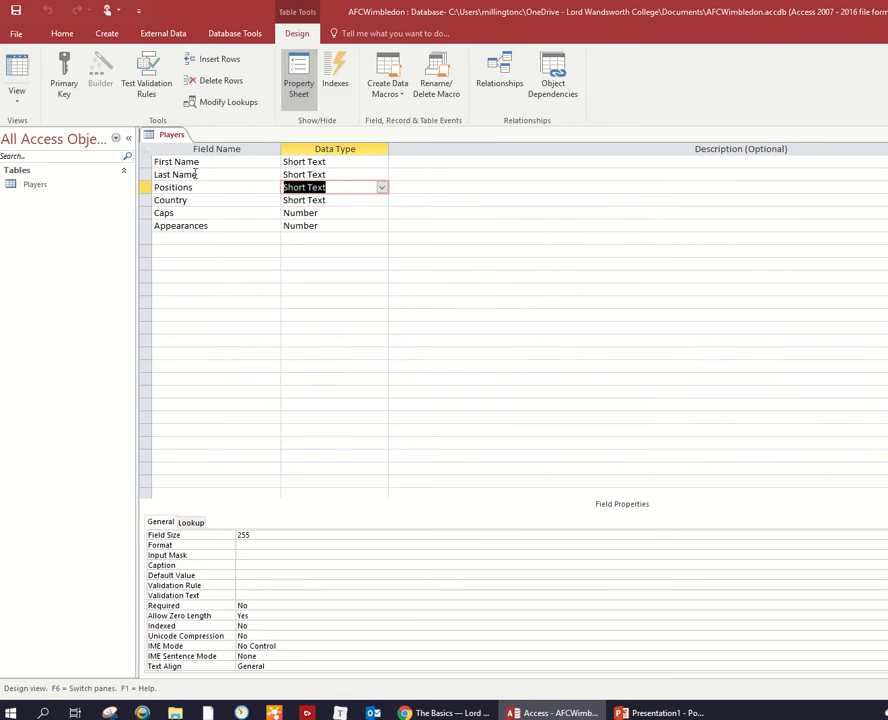
click(268, 534)
text(30)
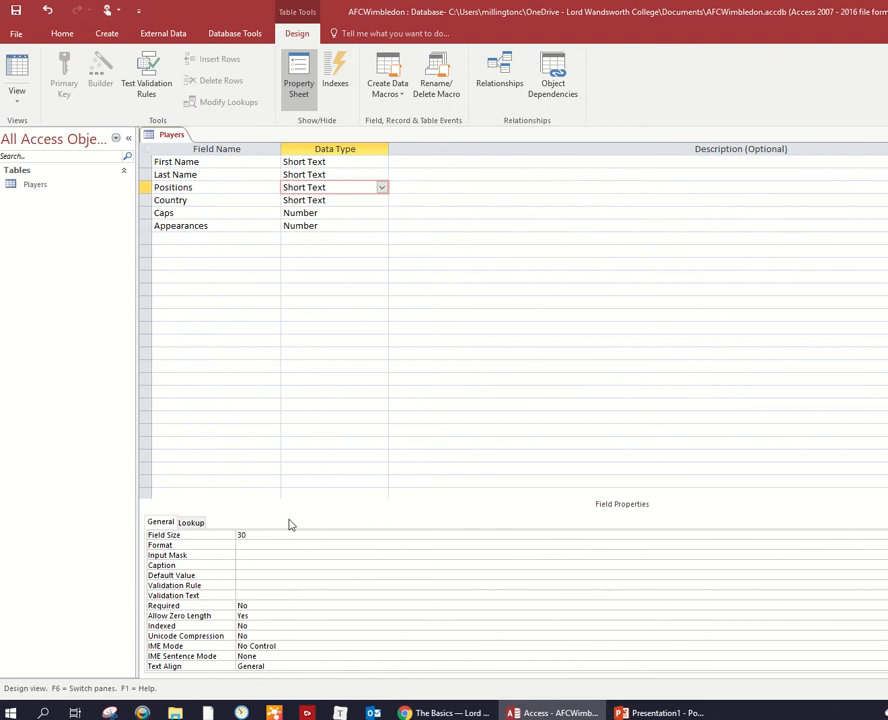
click(330, 200)
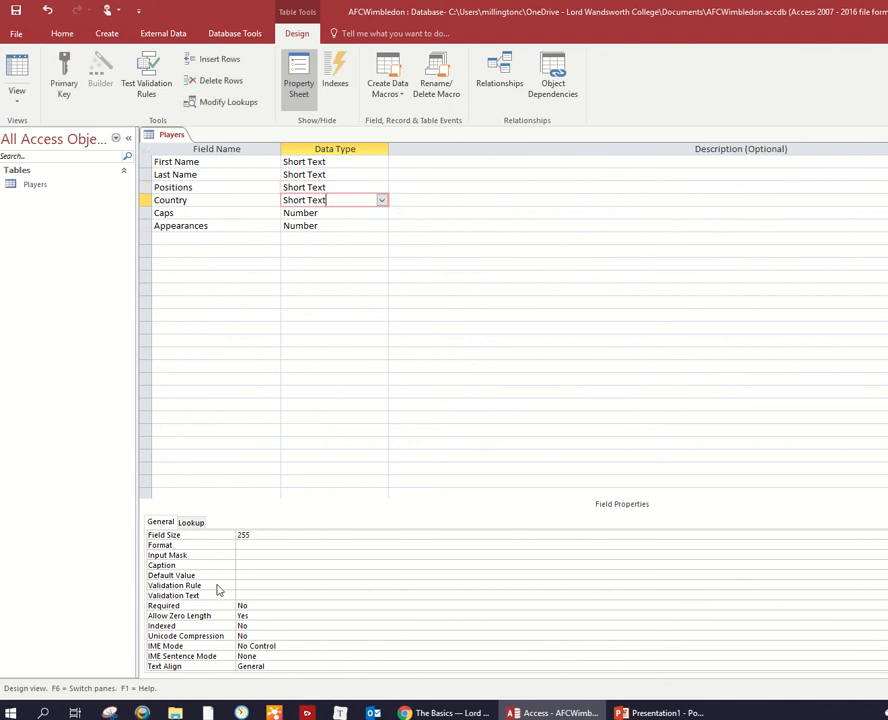
click(259, 536)
text(2)
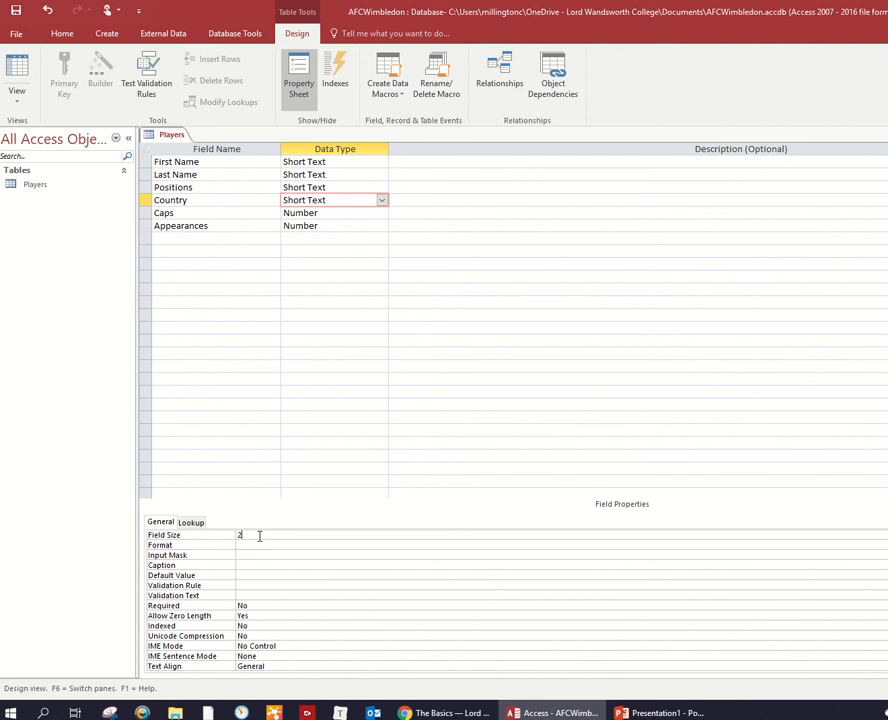
text(0)
- Change the field size of the Caps number field to Integer
click(327, 214)
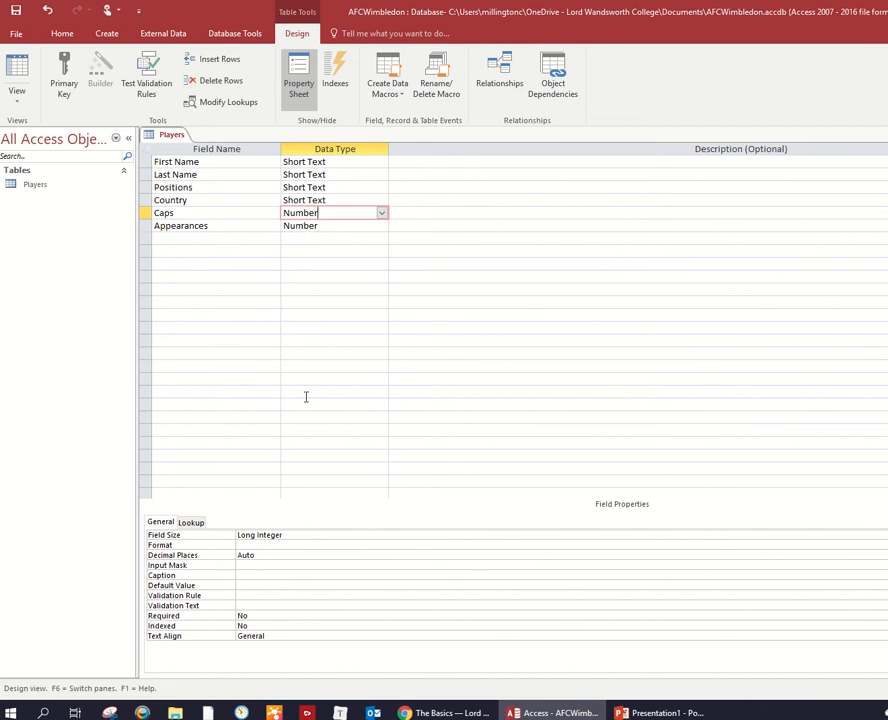
click(287, 535)
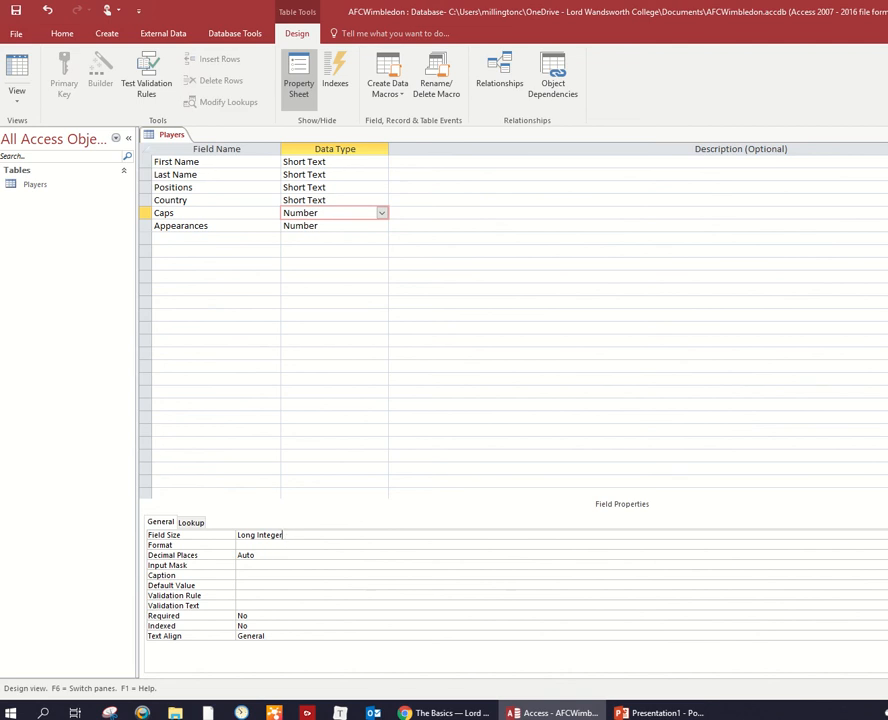
key(alt+Down)
key(alt+Down)
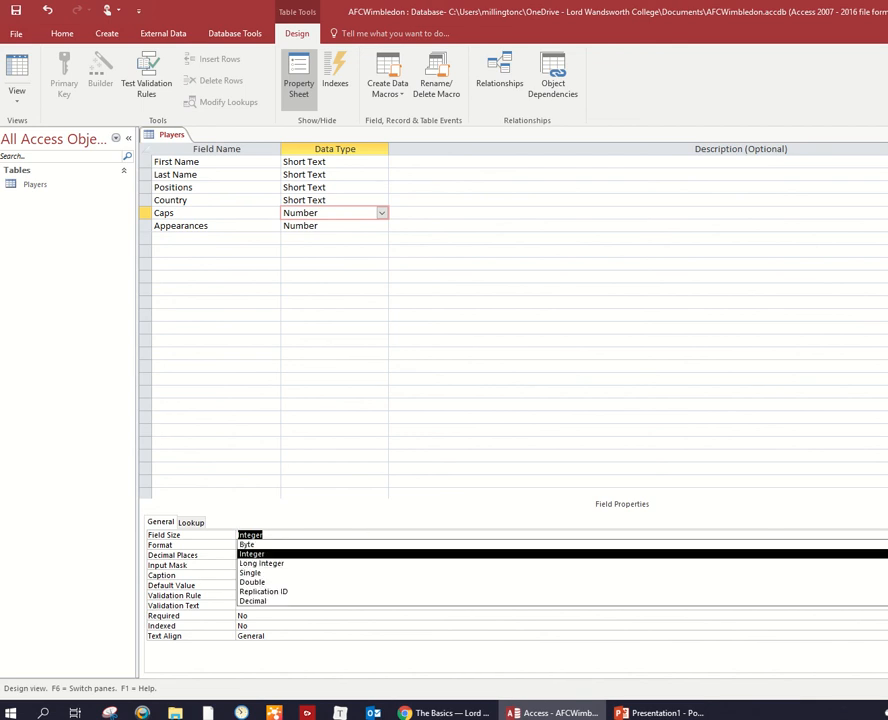
click(347, 557)
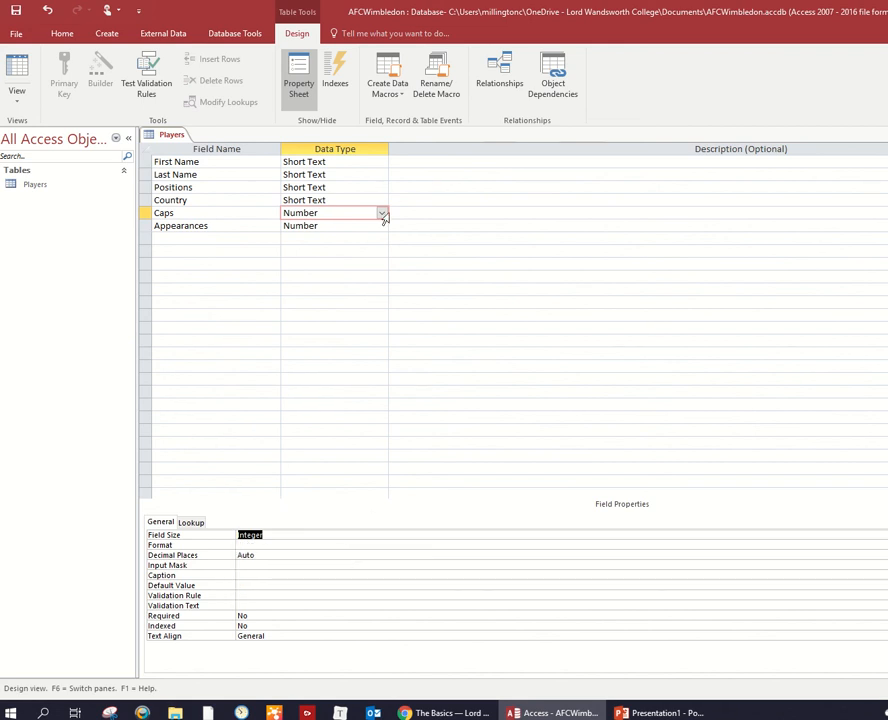
- Choose Number as the Appearances field's data type and go to its Field Size property
click(347, 225)
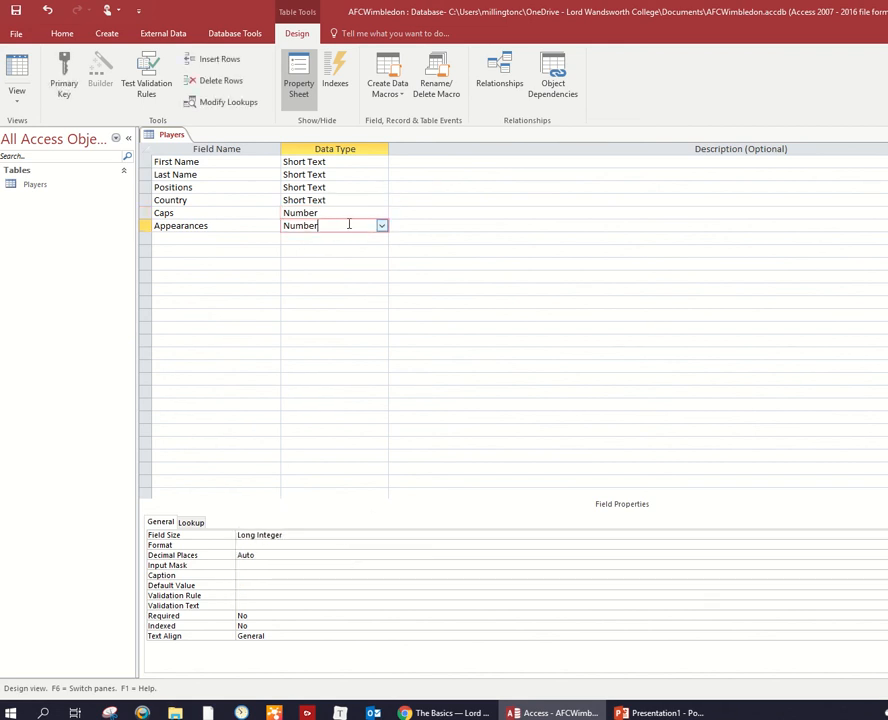
click(382, 226)
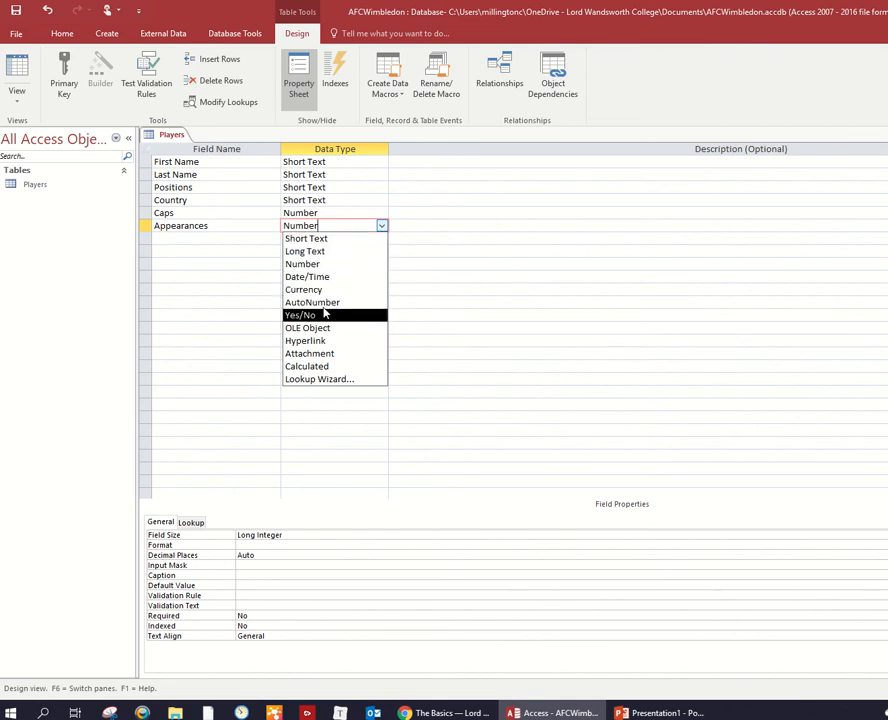
click(329, 264)
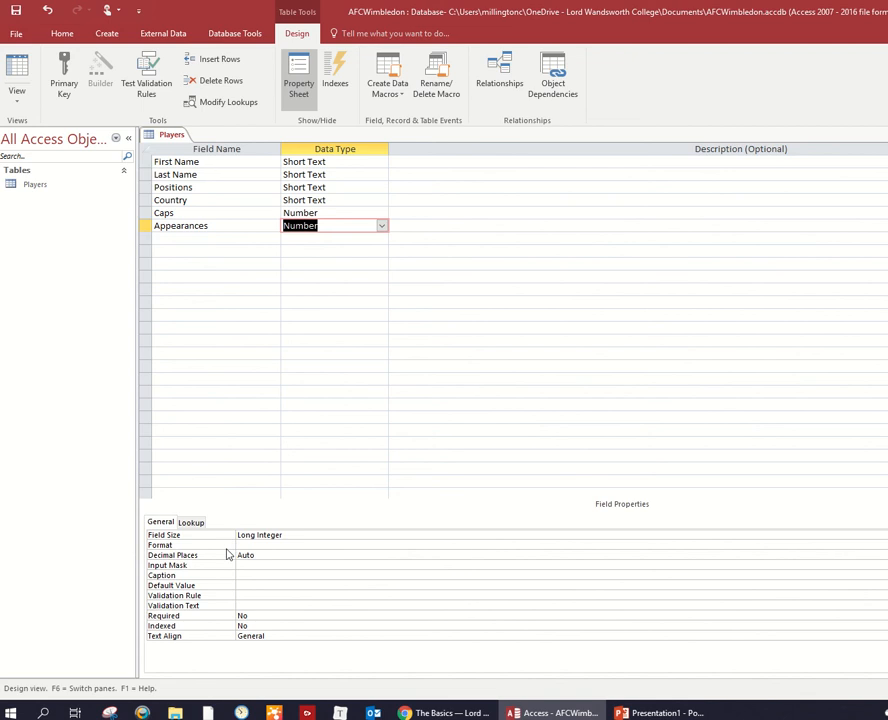
click(286, 536)
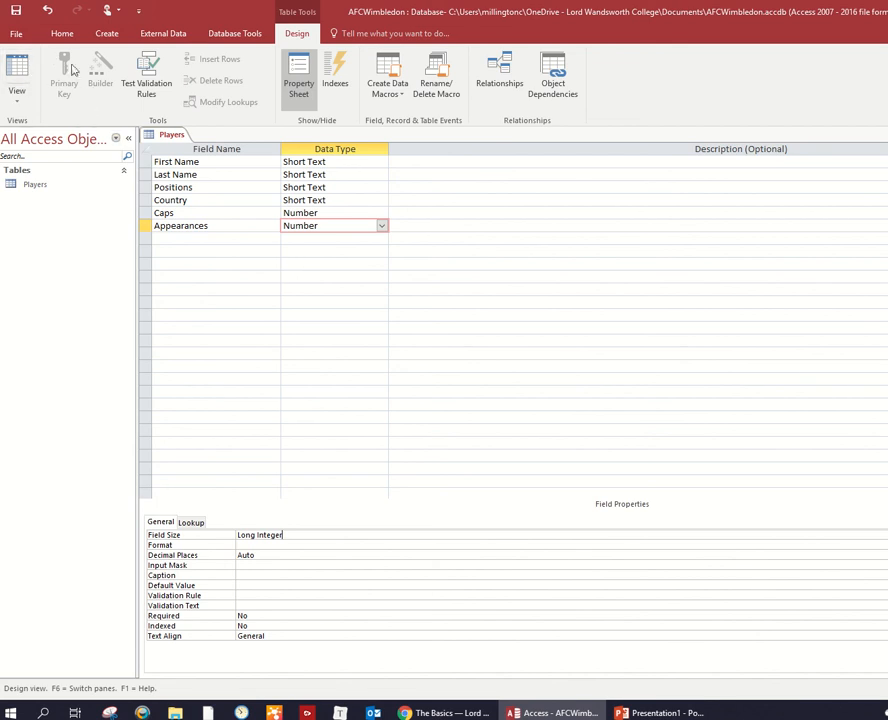
- Save the table design while returning to Datasheet View, and widen the Positions column to fit its full entries
click(17, 66)
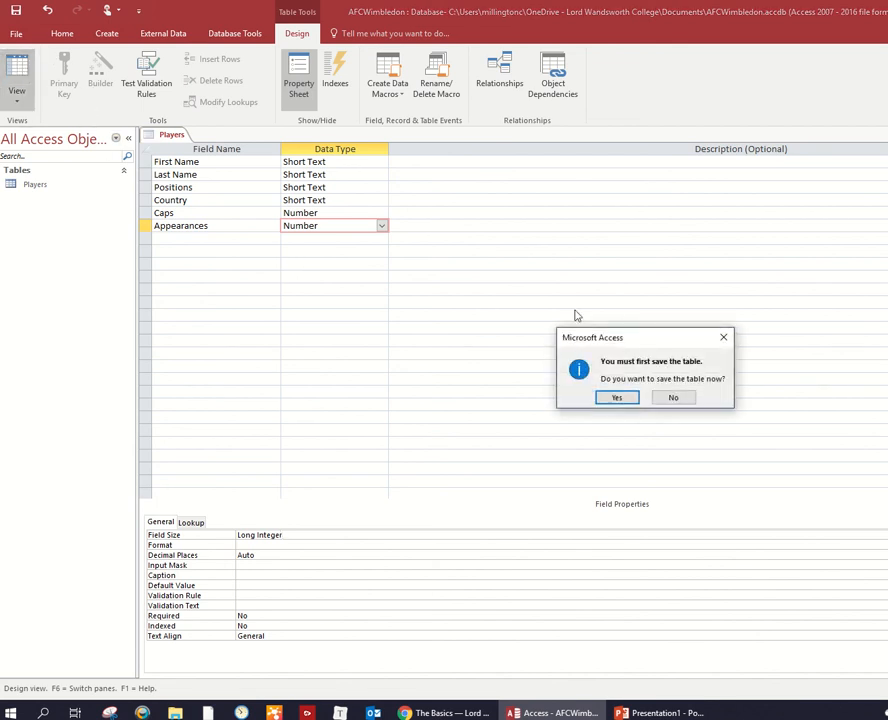
click(614, 400)
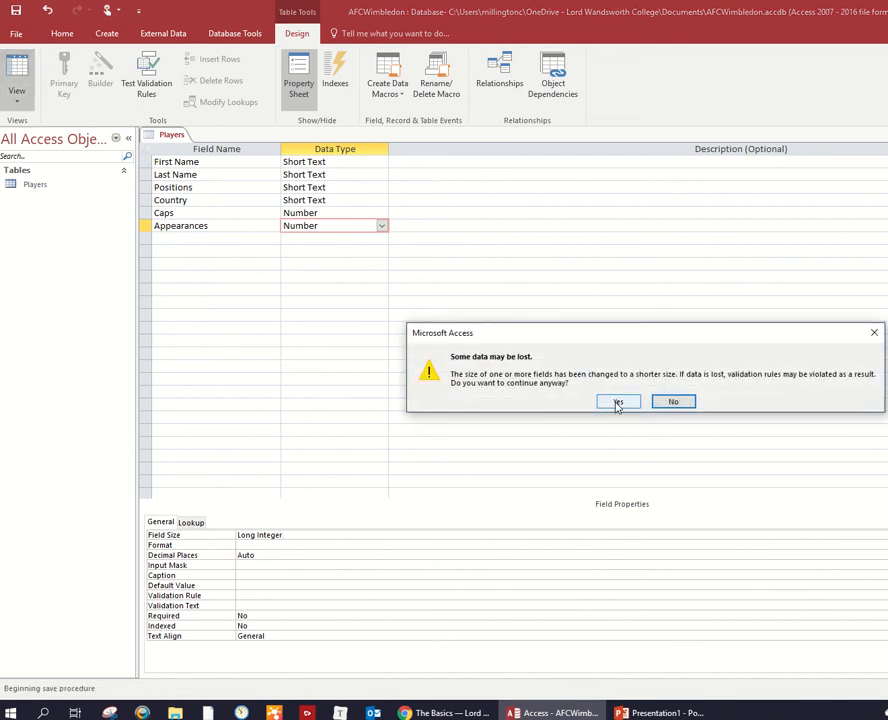
click(618, 404)
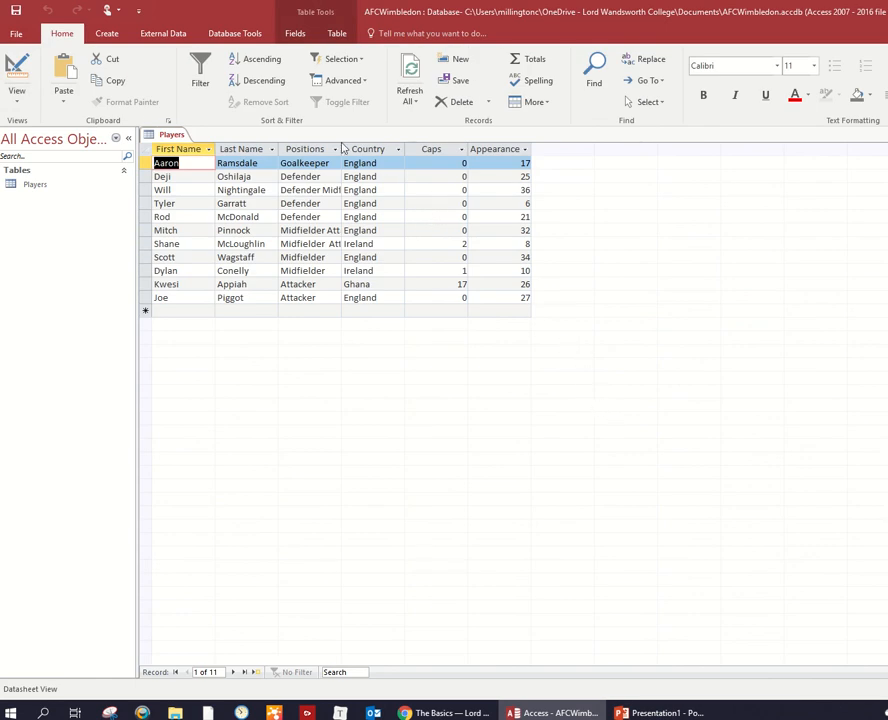
drag(345, 149, 383, 152)
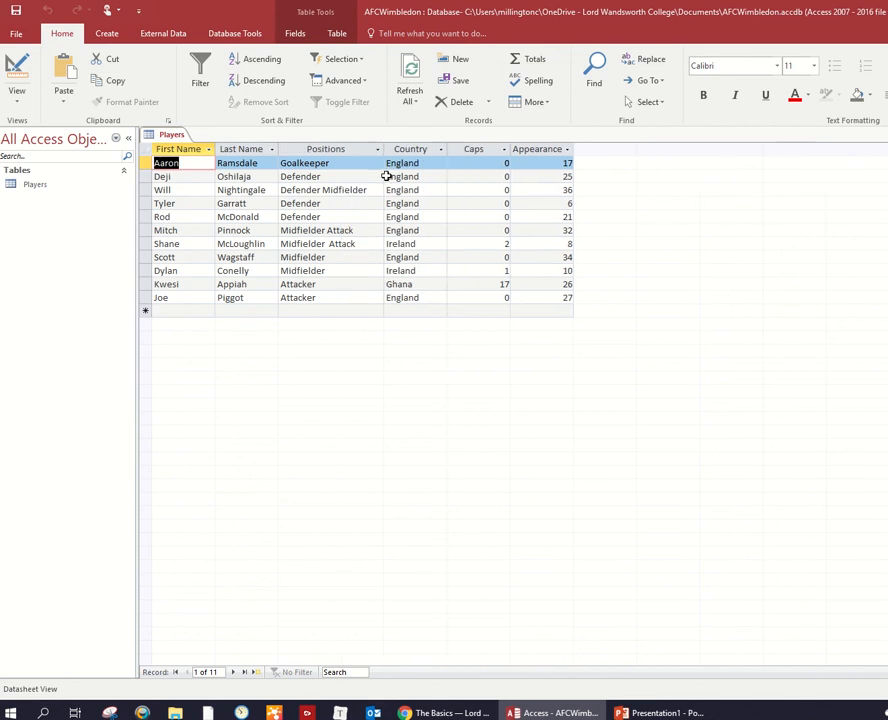